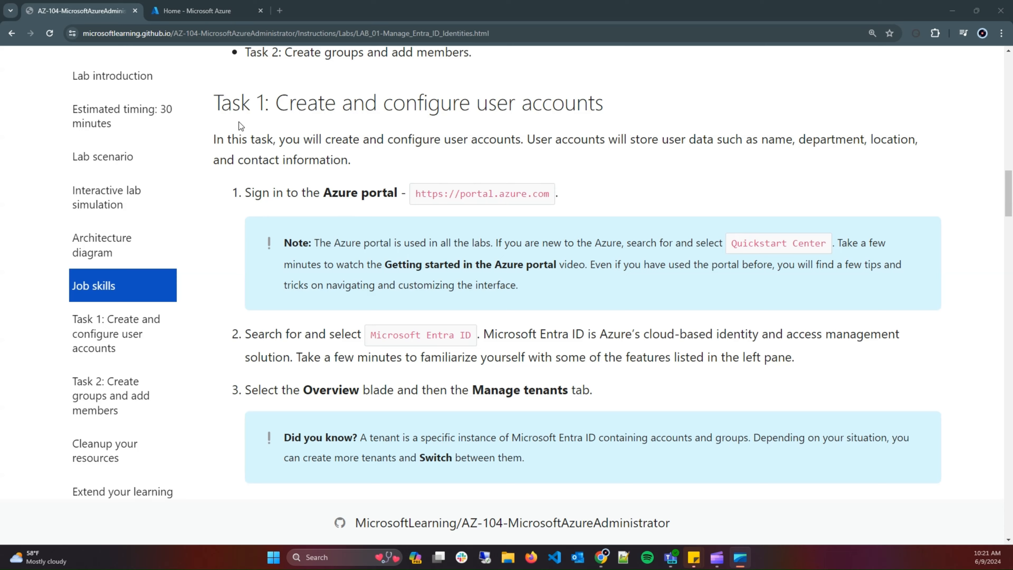
Drag the Home - Microsoft Azure tab into its own window snapped to the right half.
{"action": "key", "text": "ctrl+Tab"}
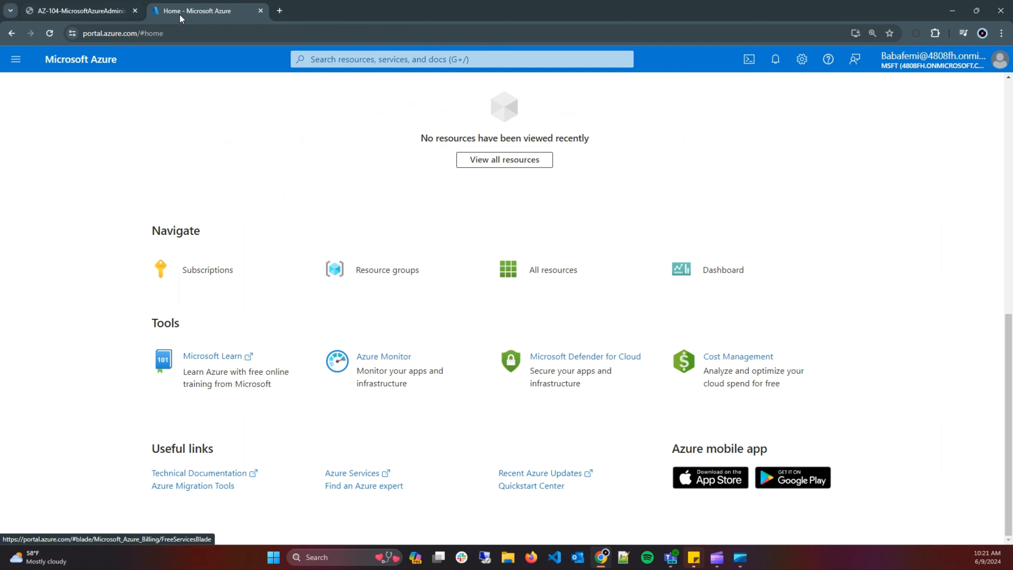
{"action": "key", "text": "ctrl+Tab"}
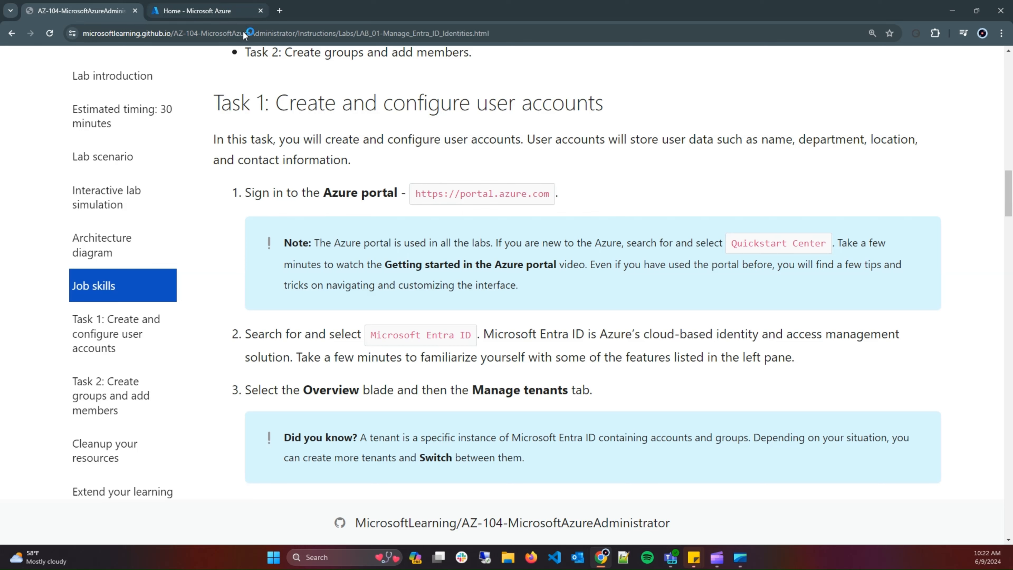
{"action": "left_click_drag", "start_coordinate": [362, 156], "coordinate": [1010, 375]}
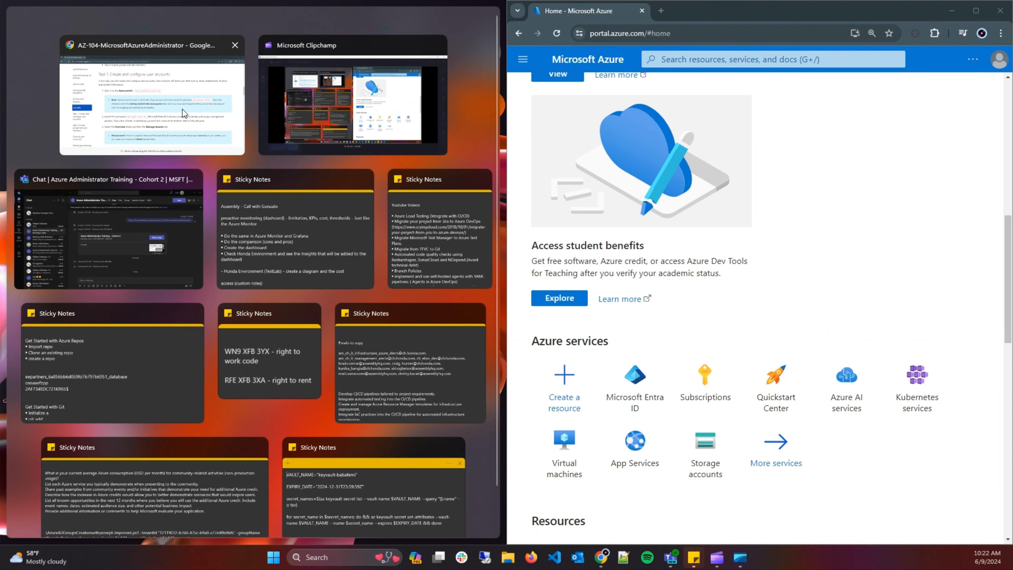
Snap the AZ-104 lab instructions to the left half and scroll to Task 1, step 2.
{"action": "left_click", "coordinate": [183, 109]}
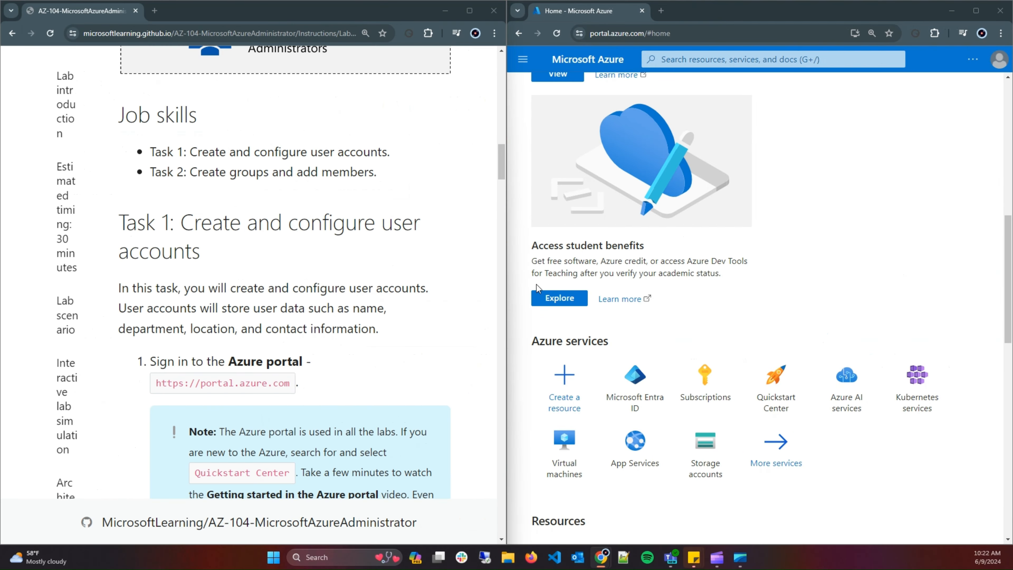
{"action": "scroll", "coordinate": [603, 279], "scroll_direction": "down", "scroll_amount": 3}
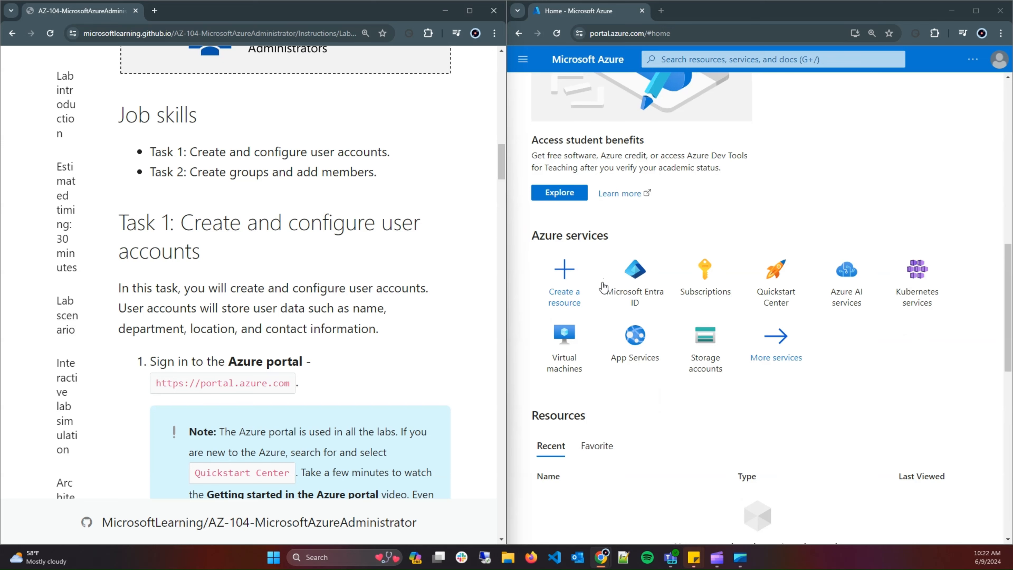
{"action": "scroll", "coordinate": [146, 319], "scroll_direction": "down", "scroll_amount": 4}
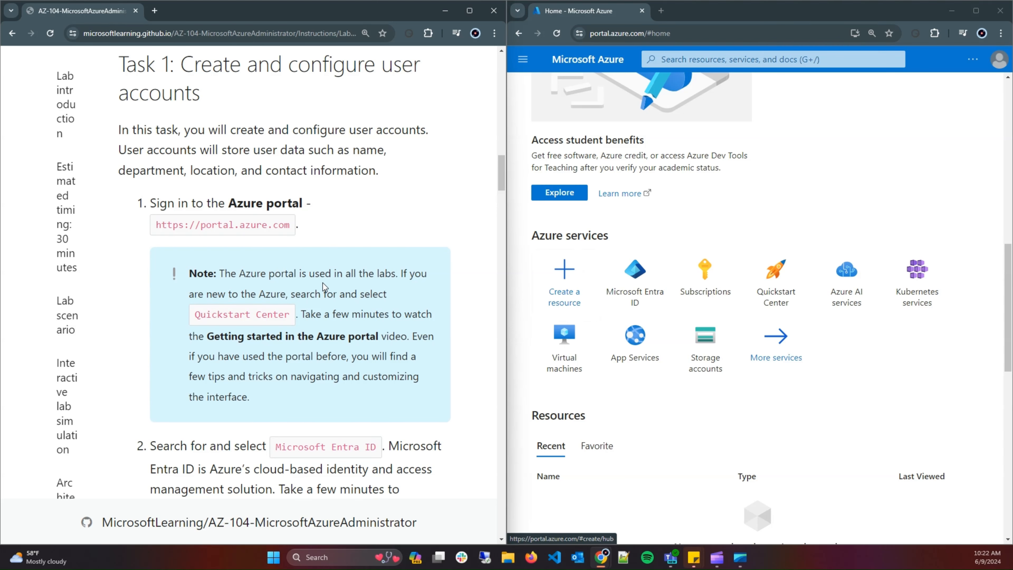
{"action": "scroll", "coordinate": [315, 279], "scroll_direction": "down", "scroll_amount": 1}
{"action": "scroll", "coordinate": [315, 278], "scroll_direction": "down", "scroll_amount": 2}
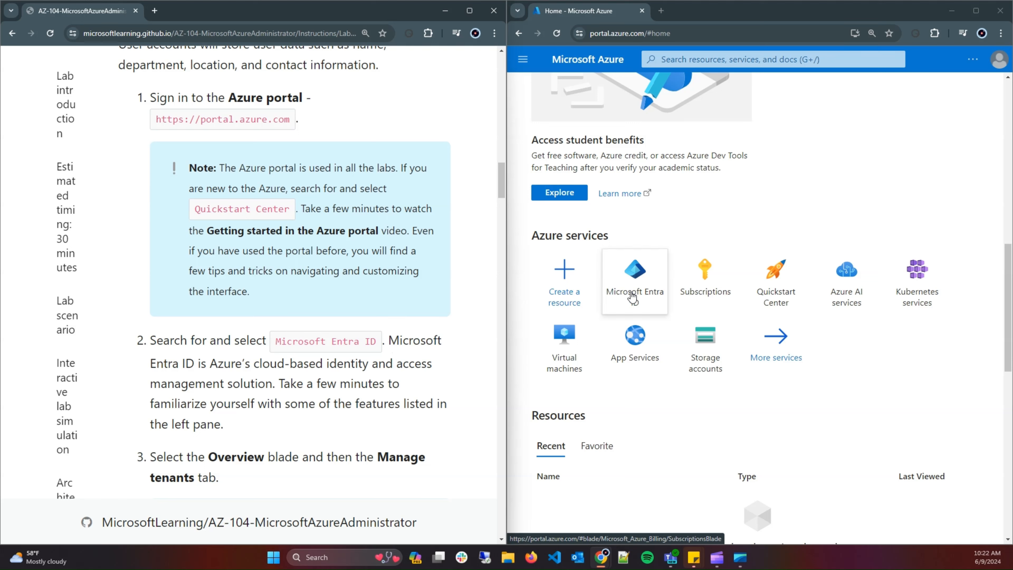
{"action": "mouse_move", "coordinate": [608, 304]}
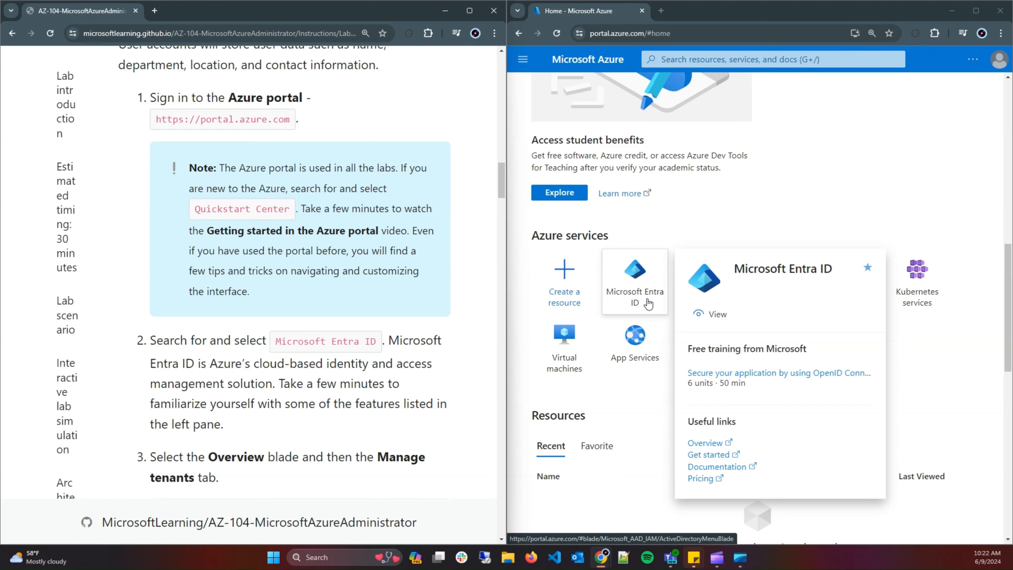
Search for 'Entra ID' and open Microsoft Entra ID from the portal menu.
{"action": "left_click", "coordinate": [703, 60]}
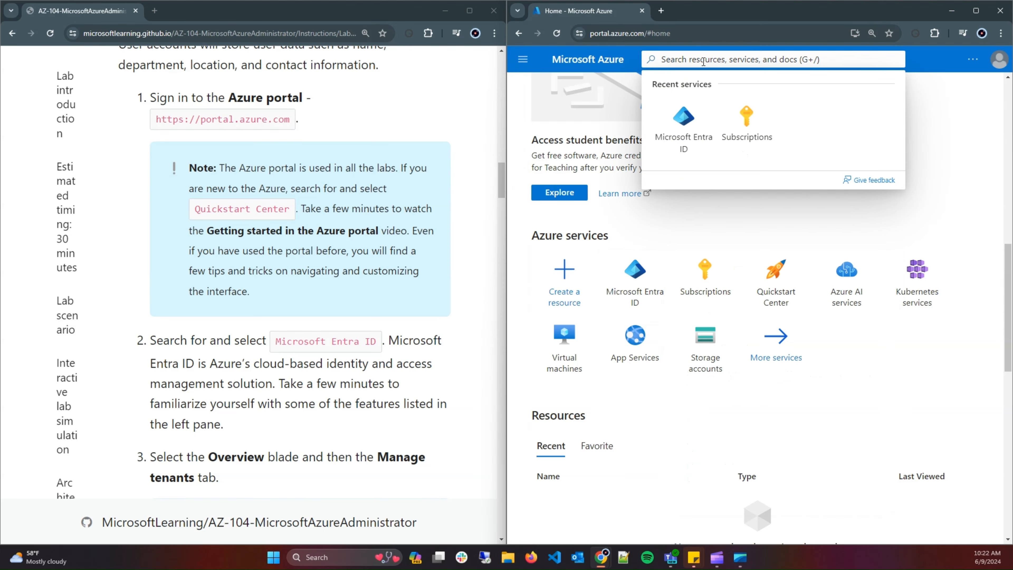
{"action": "type", "text": "E"}
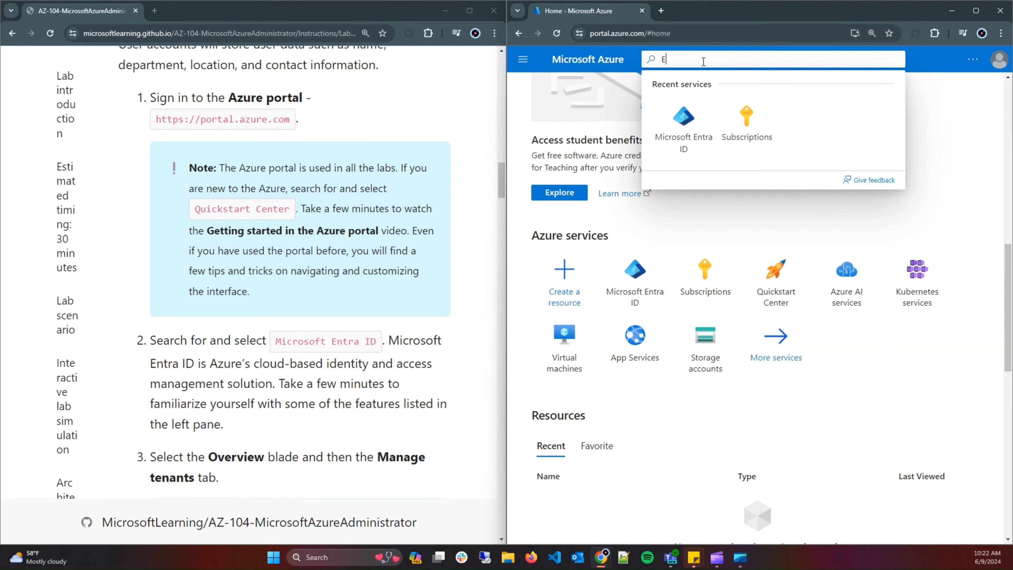
{"action": "type", "text": "n"}
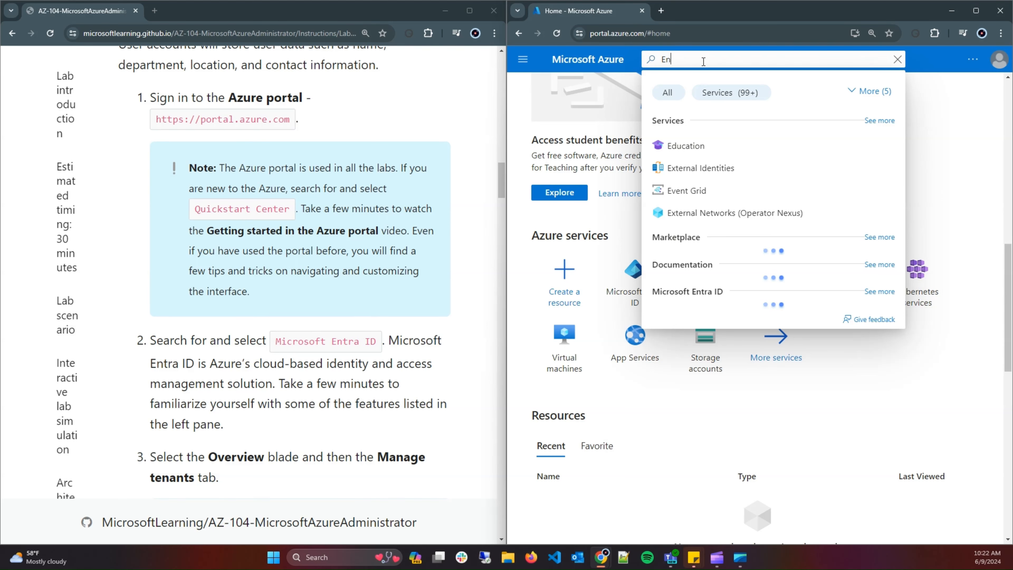
{"action": "type", "text": "tra ID"}
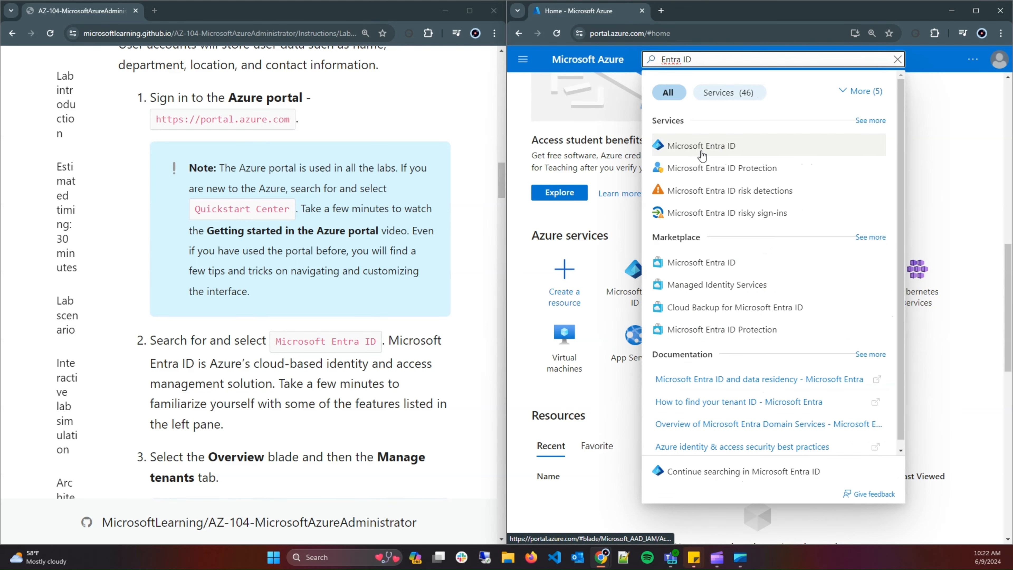
{"action": "left_click", "coordinate": [522, 60]}
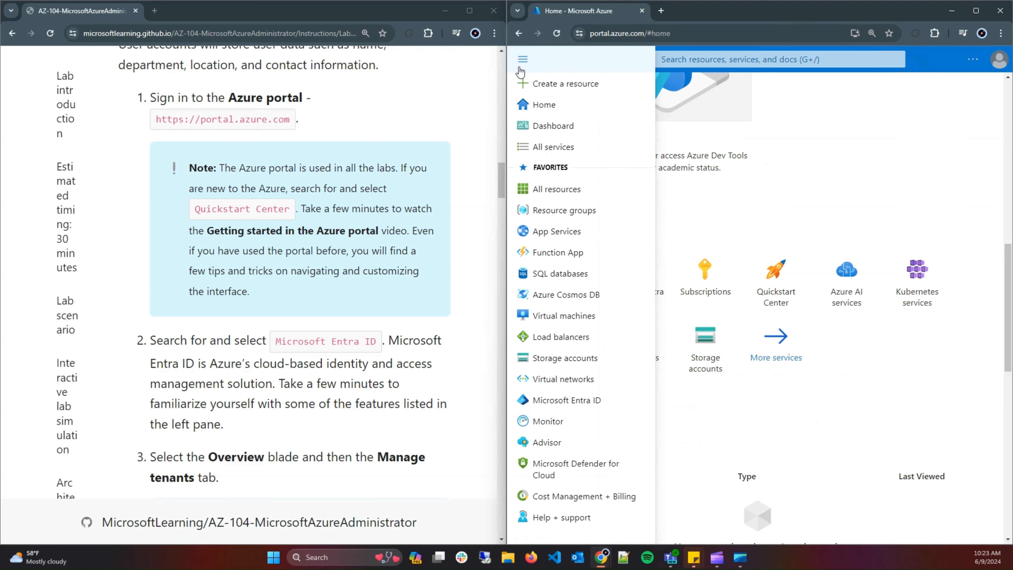
{"action": "left_click", "coordinate": [581, 403]}
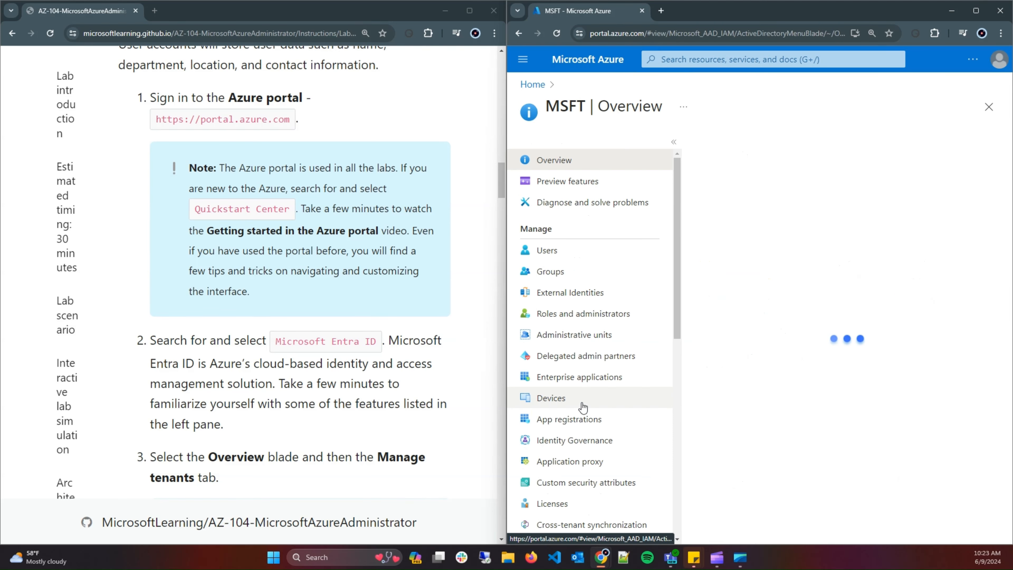
{"action": "scroll", "coordinate": [331, 326], "scroll_direction": "down", "scroll_amount": 2}
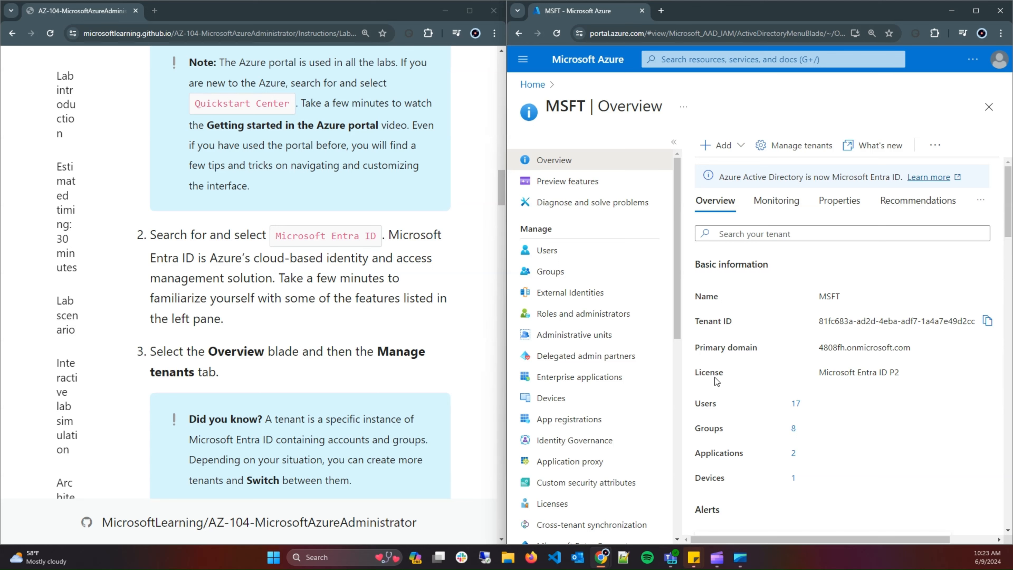
{"action": "scroll", "coordinate": [725, 401], "scroll_direction": "down", "scroll_amount": 3}
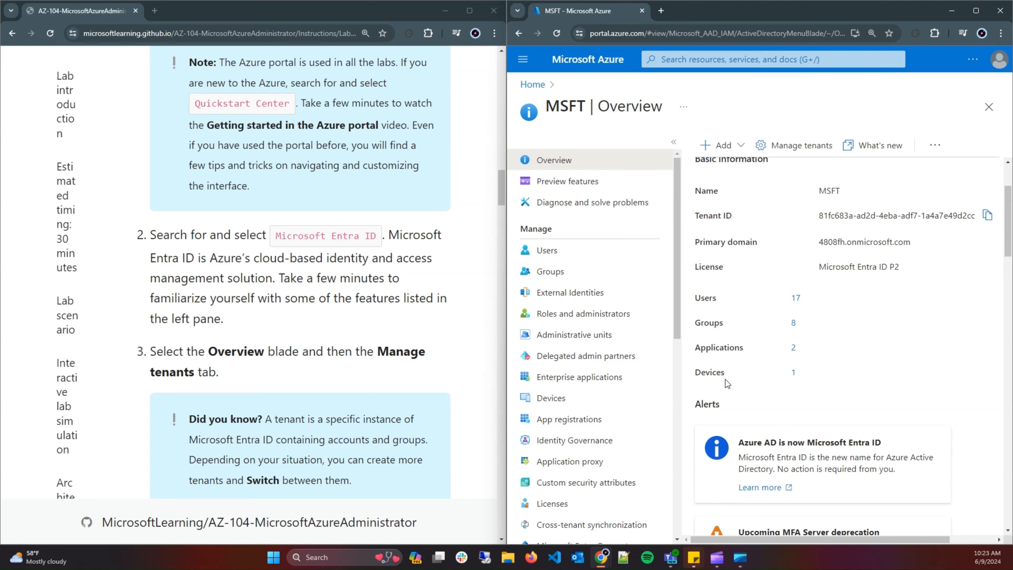
{"action": "scroll", "coordinate": [725, 383], "scroll_direction": "up", "scroll_amount": 3}
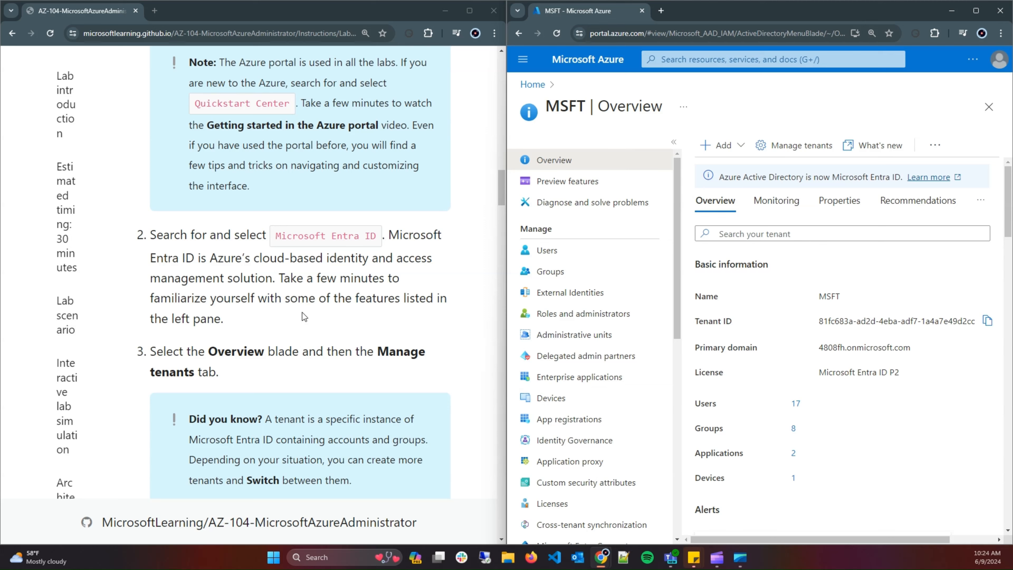
{"action": "scroll", "coordinate": [346, 350], "scroll_direction": "down", "scroll_amount": 1}
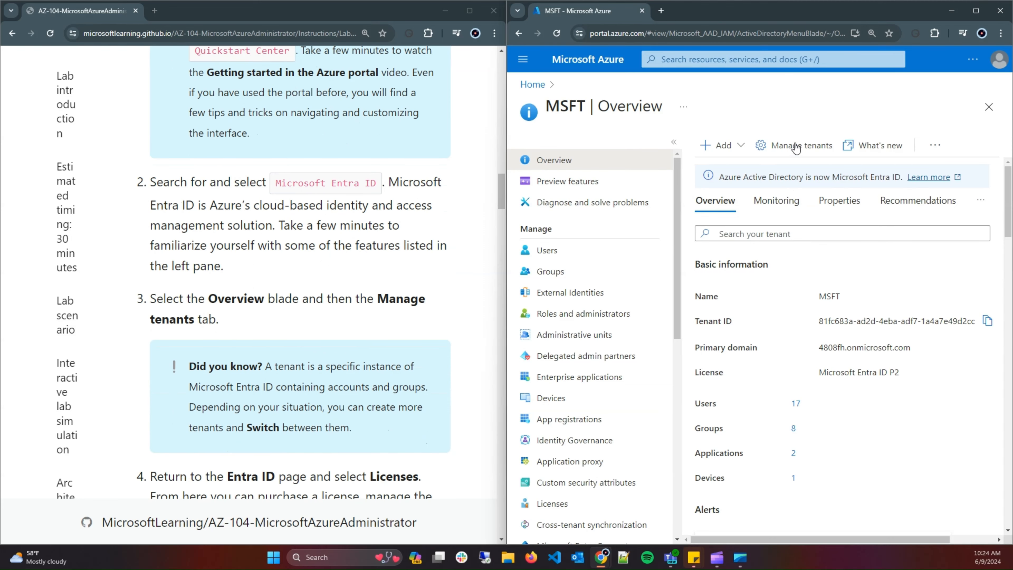
{"action": "left_click", "coordinate": [780, 146]}
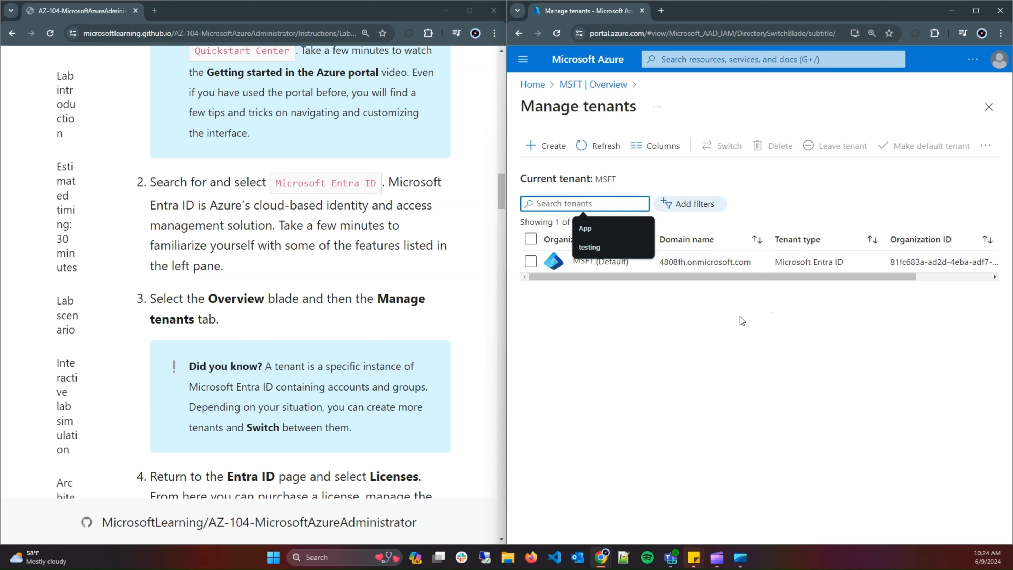
{"action": "left_click", "coordinate": [636, 353]}
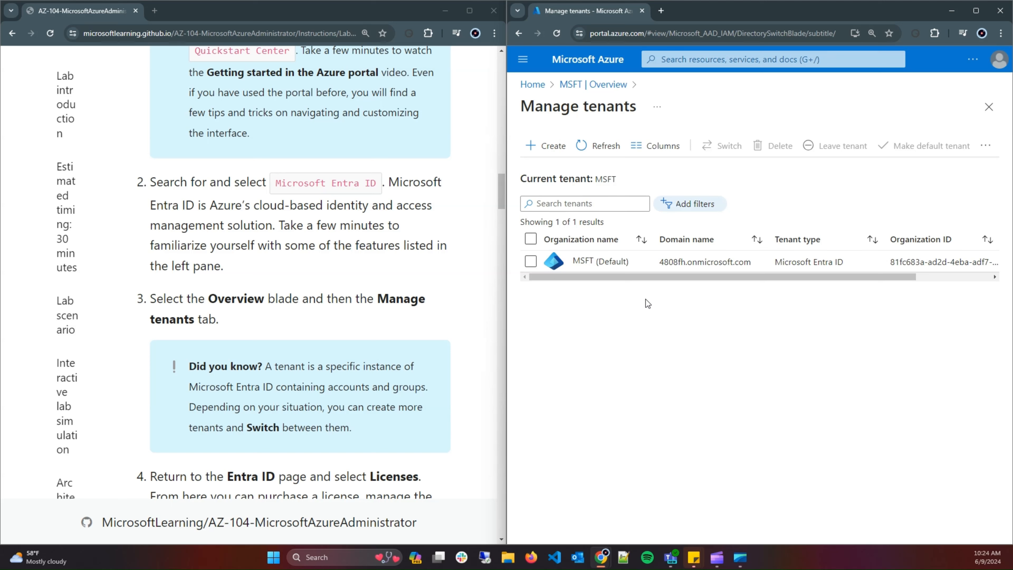
{"action": "left_click", "coordinate": [531, 267]}
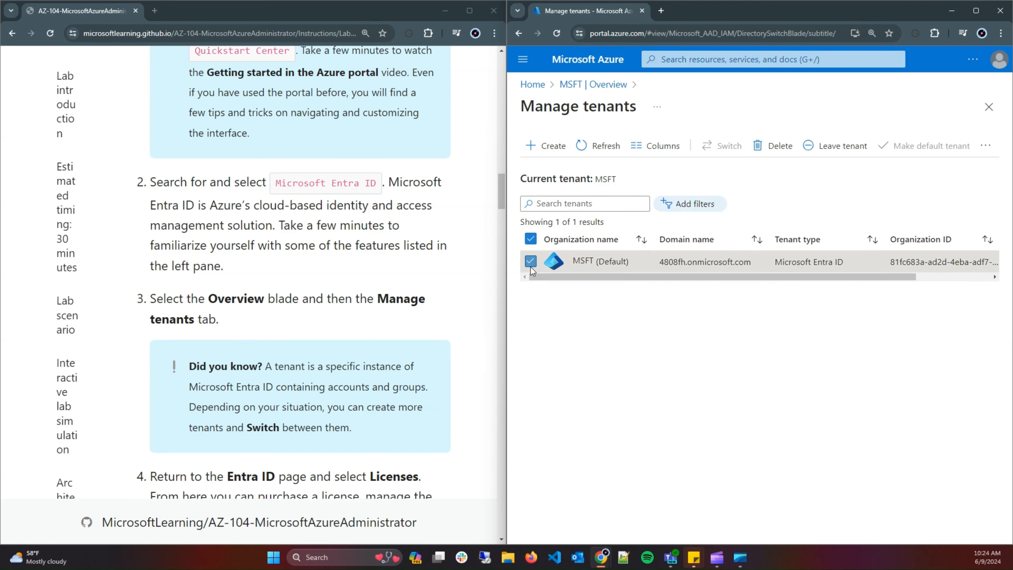
{"action": "left_click", "coordinate": [531, 266]}
{"action": "left_click", "coordinate": [531, 261]}
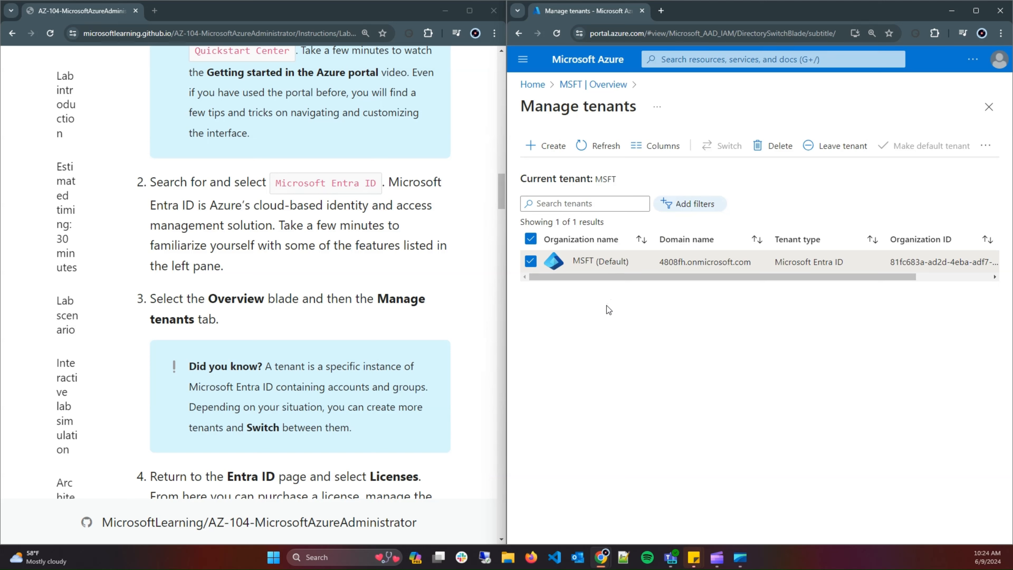
{"action": "left_click", "coordinate": [545, 155]}
{"action": "scroll", "coordinate": [343, 328], "scroll_direction": "down", "scroll_amount": 1}
{"action": "scroll", "coordinate": [343, 328], "scroll_direction": "down", "scroll_amount": 2}
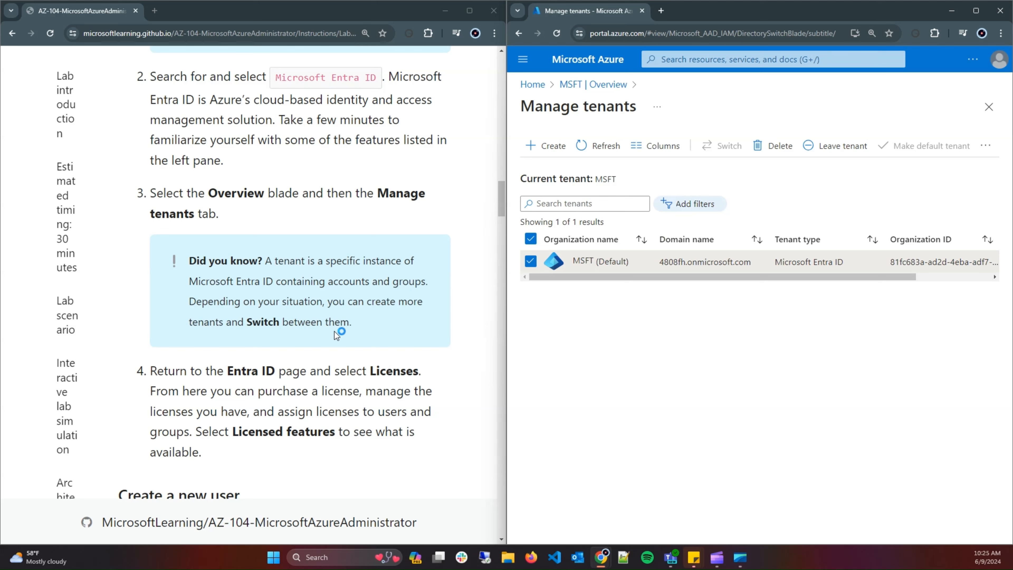
{"action": "left_click", "coordinate": [584, 87]}
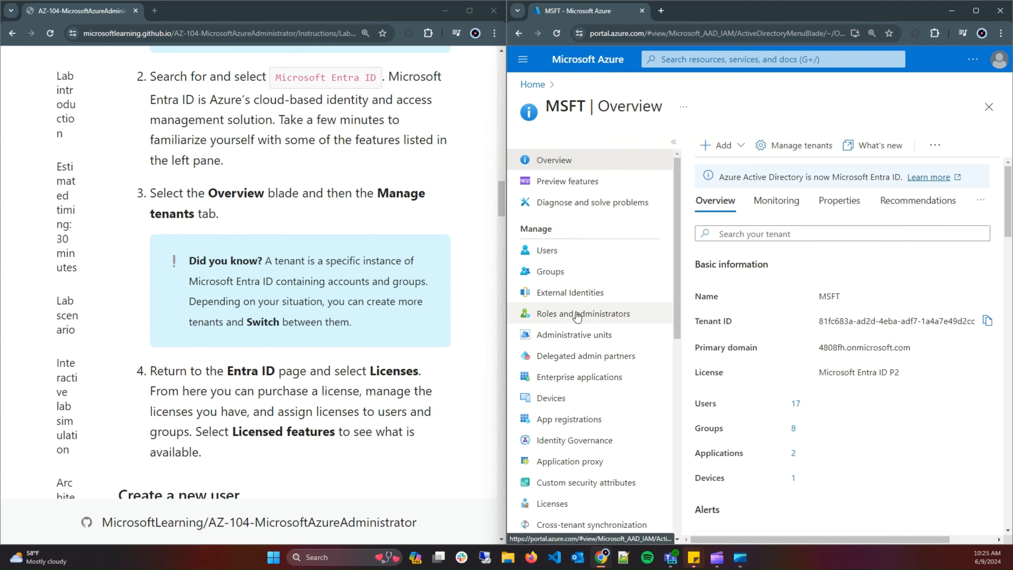
Open the tenant's Licenses overview and view its licensed features.
{"action": "scroll", "coordinate": [581, 386], "scroll_direction": "down", "scroll_amount": 2}
{"action": "left_click", "coordinate": [574, 398]}
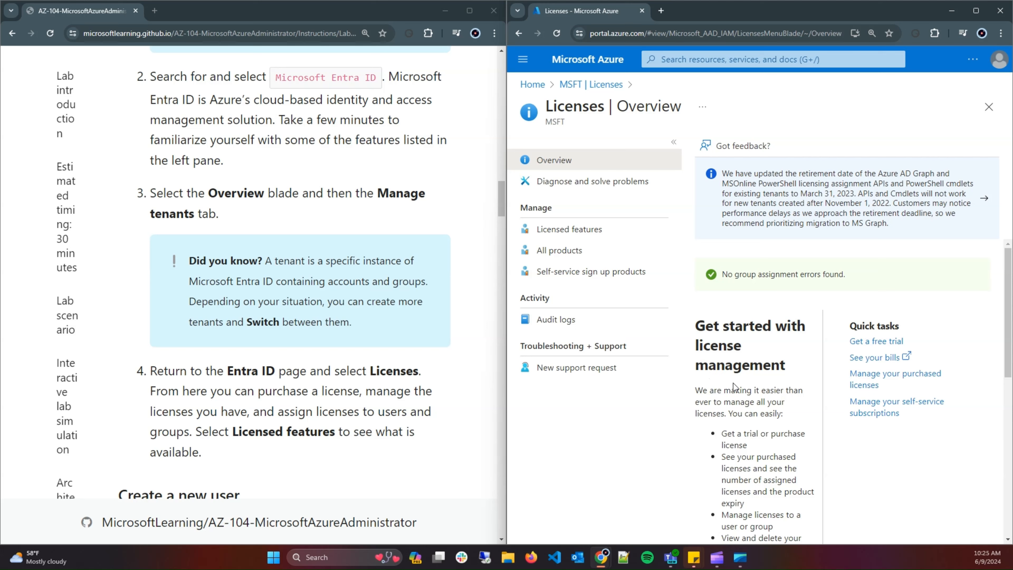
{"action": "left_click", "coordinate": [563, 232]}
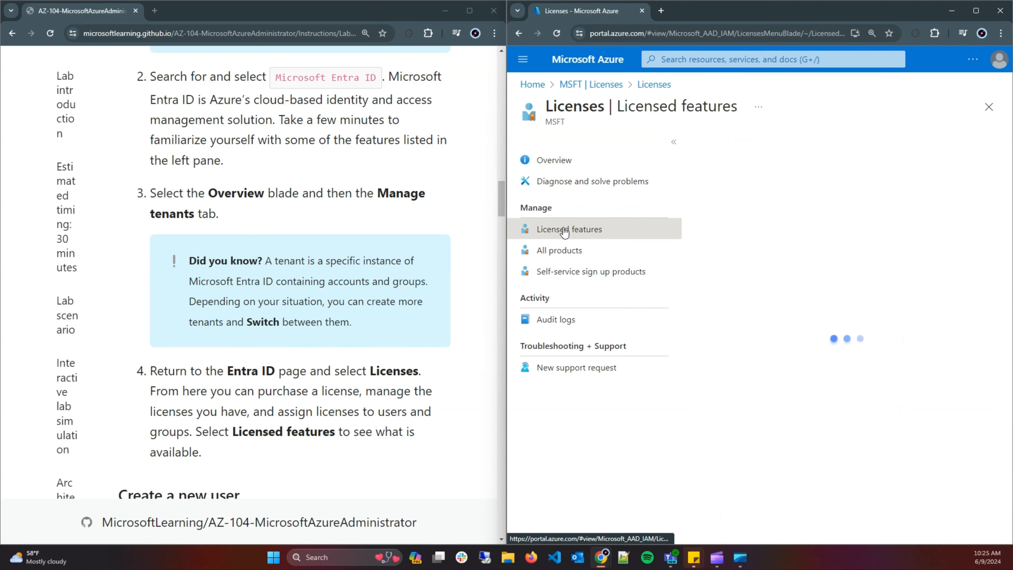
List all licensed products, then return to the MSFT tenant's overview via the breadcrumb.
{"action": "scroll", "coordinate": [479, 280], "scroll_direction": "down", "scroll_amount": 3}
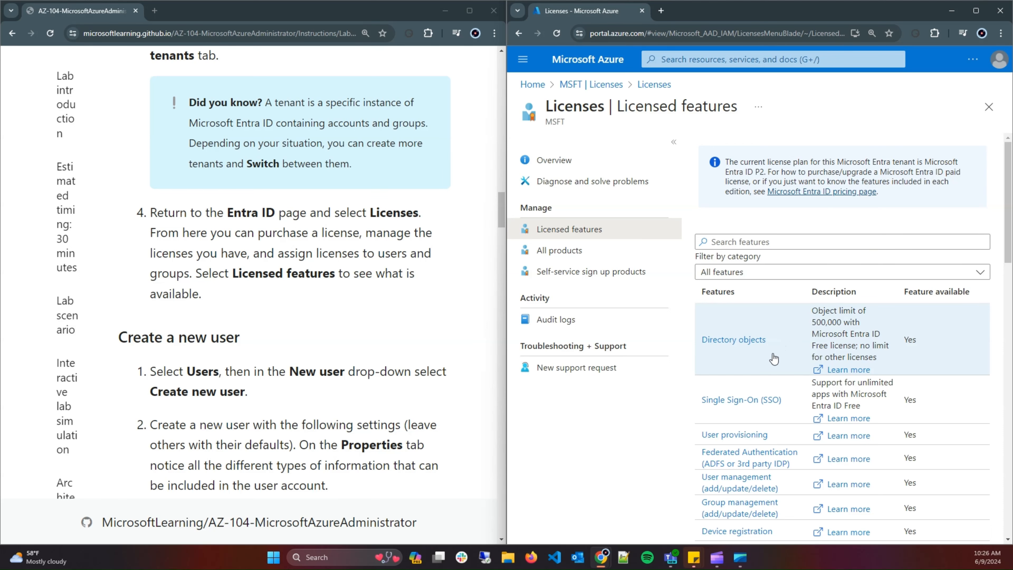
{"action": "scroll", "coordinate": [771, 357], "scroll_direction": "down", "scroll_amount": 4}
{"action": "left_click", "coordinate": [570, 253]}
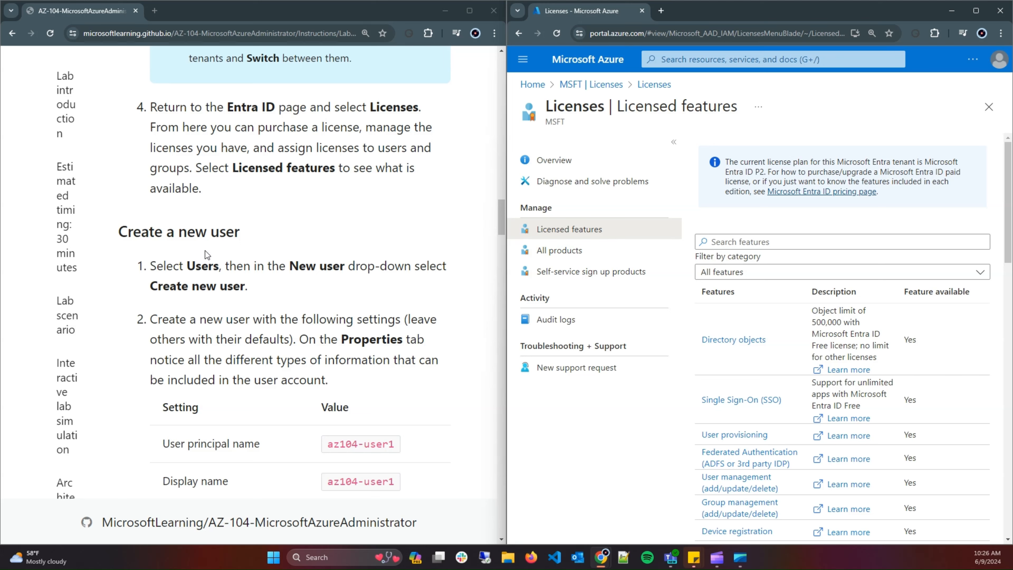
{"action": "left_click", "coordinate": [577, 87]}
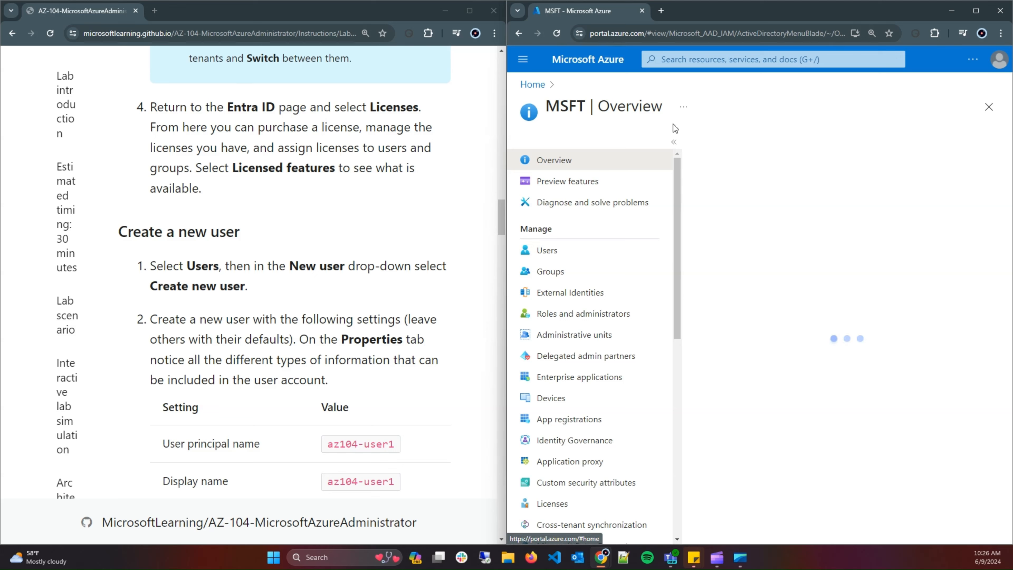
Open the MSFT tenant's Users list of 17 users and expand the New user drop-down.
{"action": "left_click", "coordinate": [626, 260]}
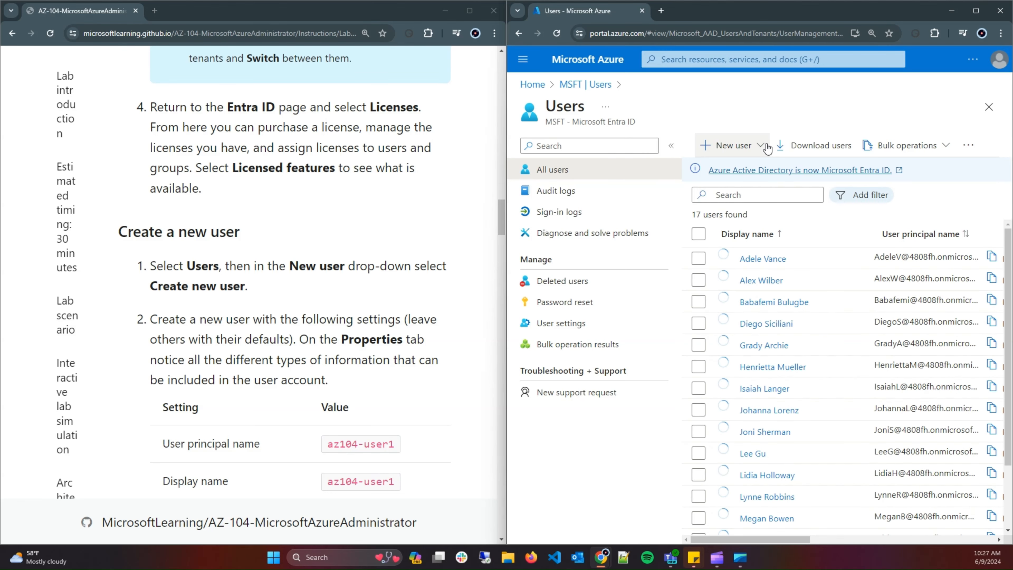
{"action": "scroll", "coordinate": [351, 225], "scroll_direction": "down", "scroll_amount": 4}
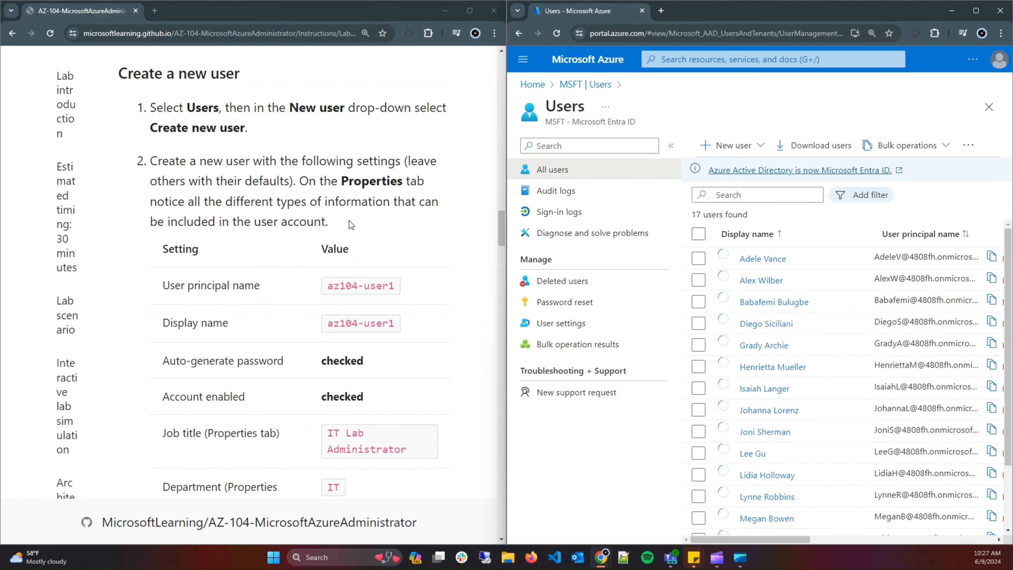
{"action": "left_click", "coordinate": [760, 147]}
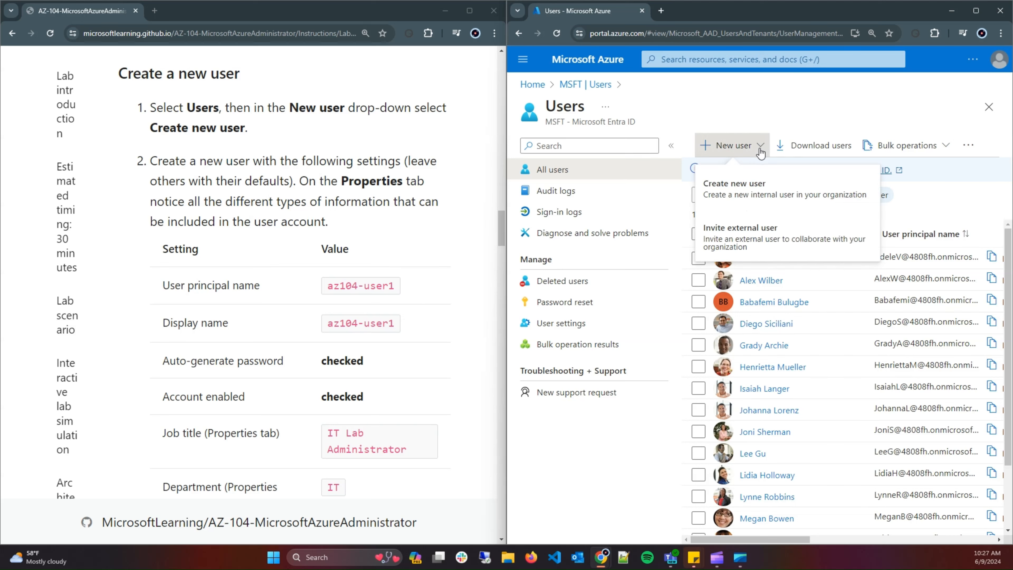
Choose Create new user and paste az104-user1 as user principal name and display name.
{"action": "left_click", "coordinate": [759, 188]}
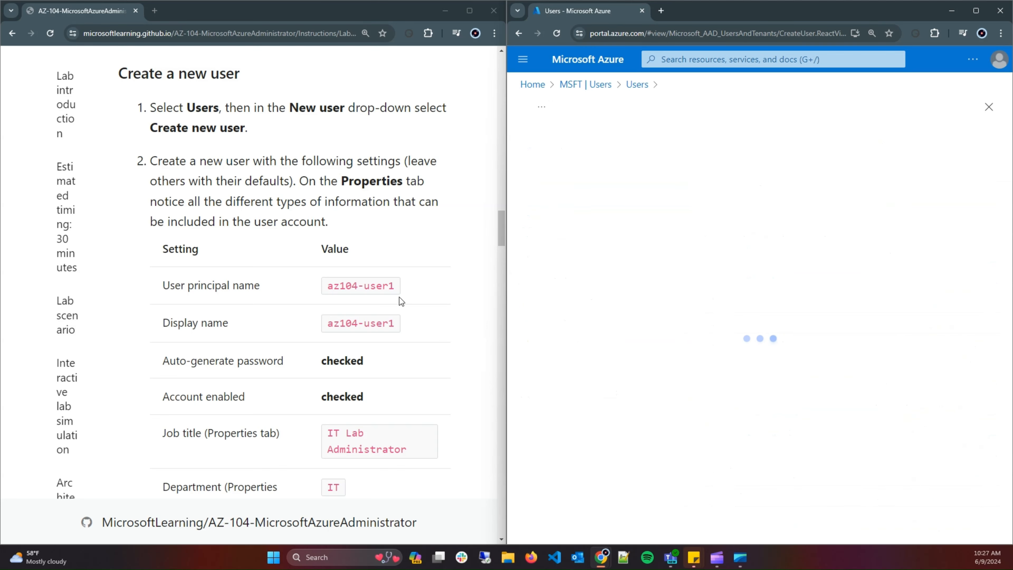
{"action": "left_click_drag", "start_coordinate": [397, 288], "coordinate": [327, 285]}
{"action": "right_click", "coordinate": [347, 284]}
{"action": "left_click", "coordinate": [373, 293]}
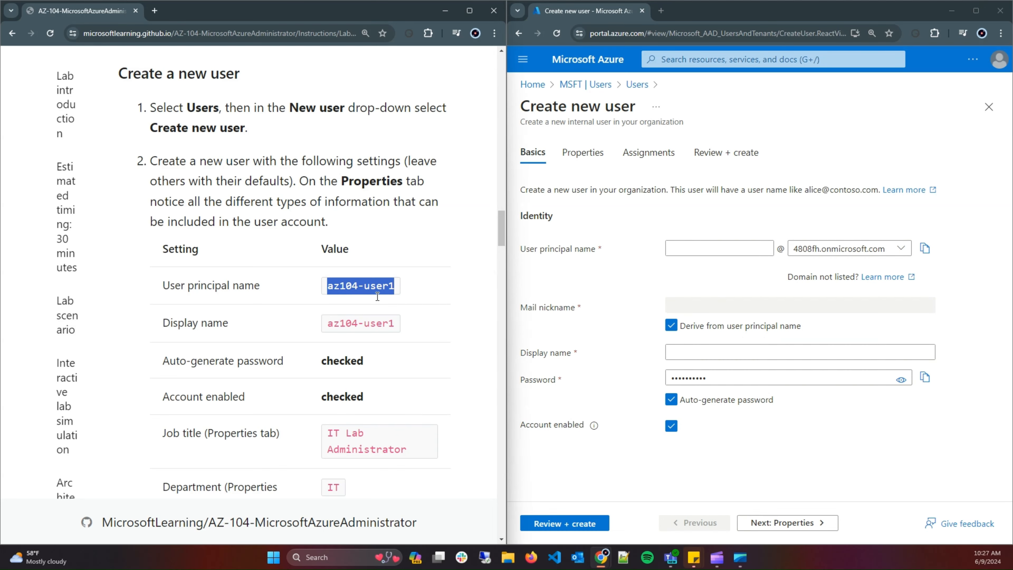
{"action": "left_click", "coordinate": [714, 246]}
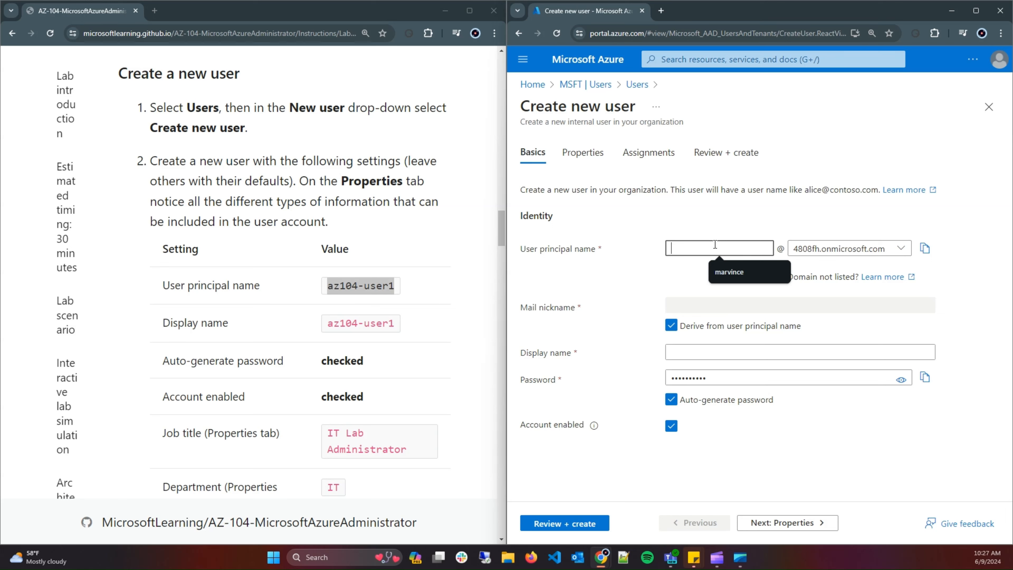
{"action": "key", "text": "ctrl+v"}
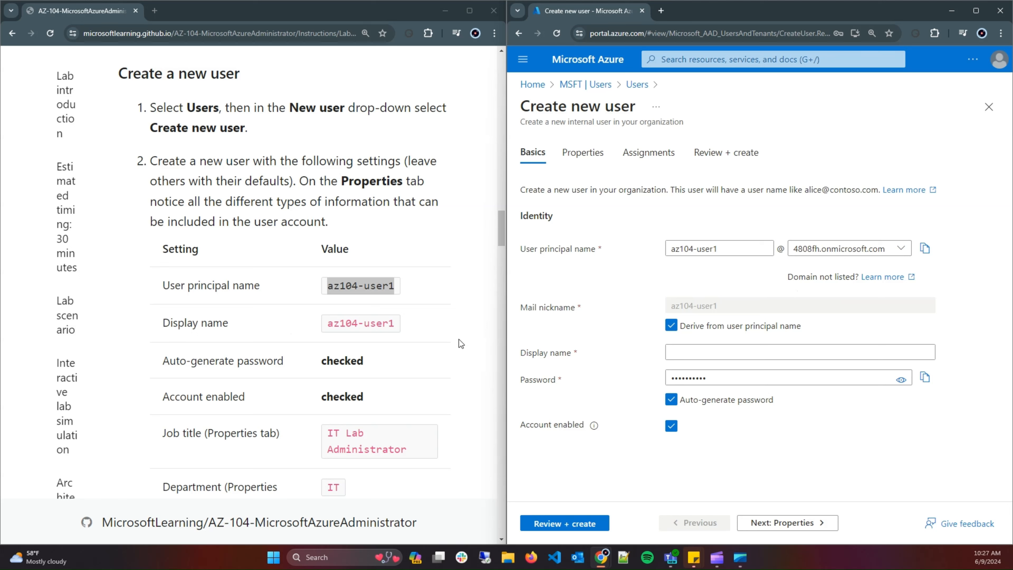
{"action": "left_click", "coordinate": [700, 351]}
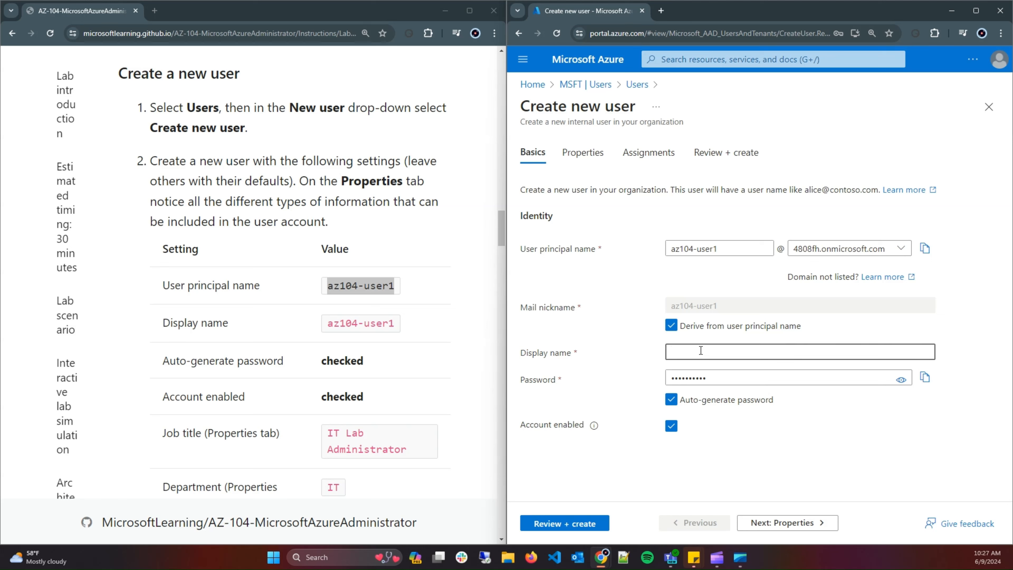
{"action": "key", "text": "ctrl+v"}
Copy the auto-generated password and the 'IT Lab Administrator' job title, then go to Properties.
{"action": "left_click", "coordinate": [925, 378]}
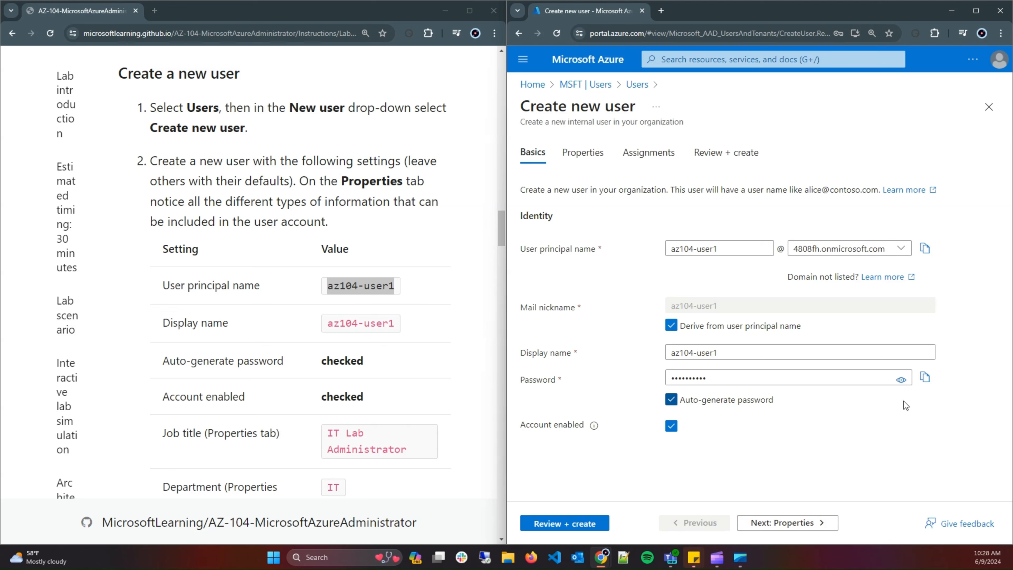
{"action": "scroll", "coordinate": [407, 365], "scroll_direction": "down", "scroll_amount": 3}
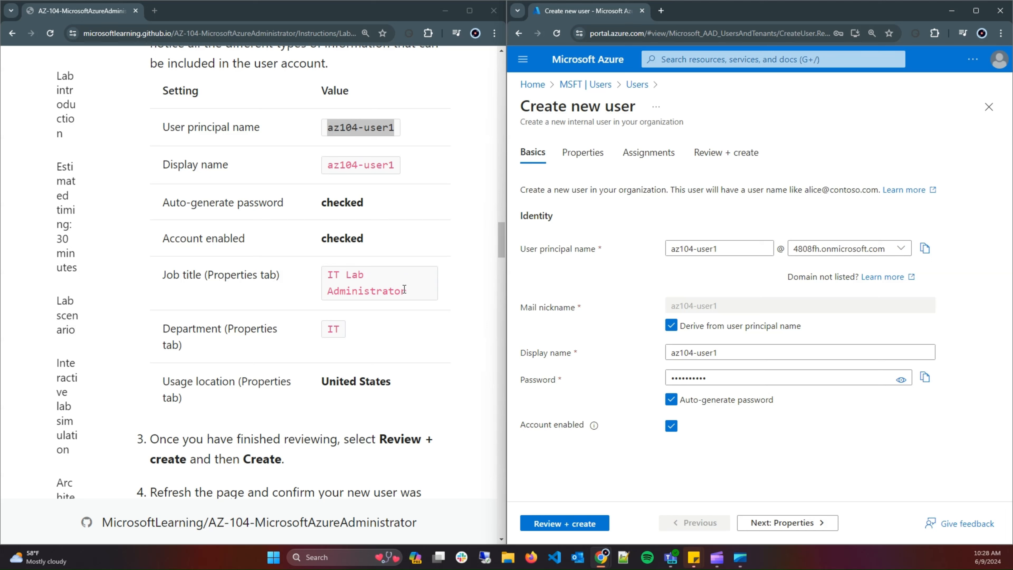
{"action": "left_click_drag", "start_coordinate": [420, 294], "coordinate": [331, 275]}
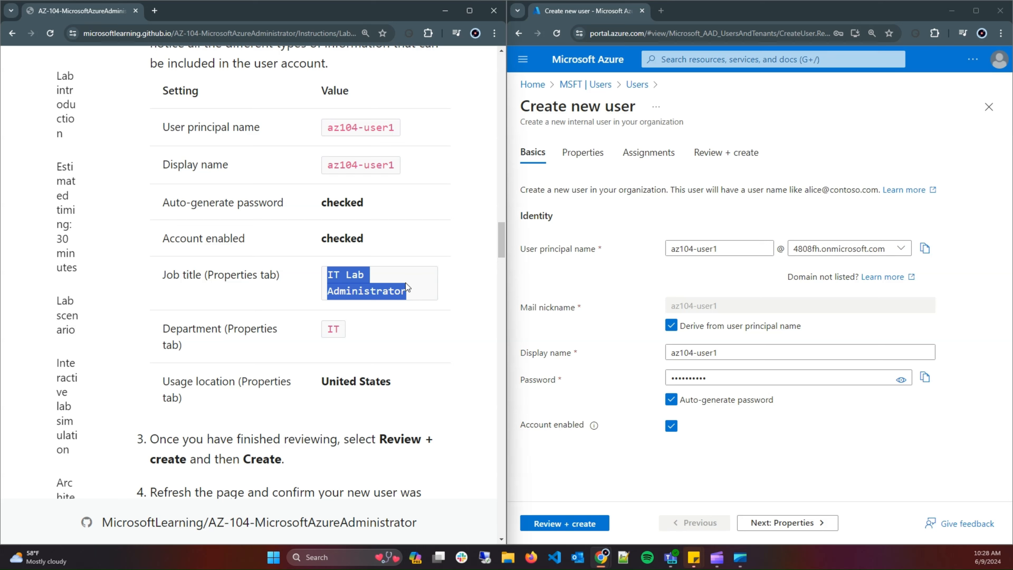
{"action": "left_click", "coordinate": [582, 155]}
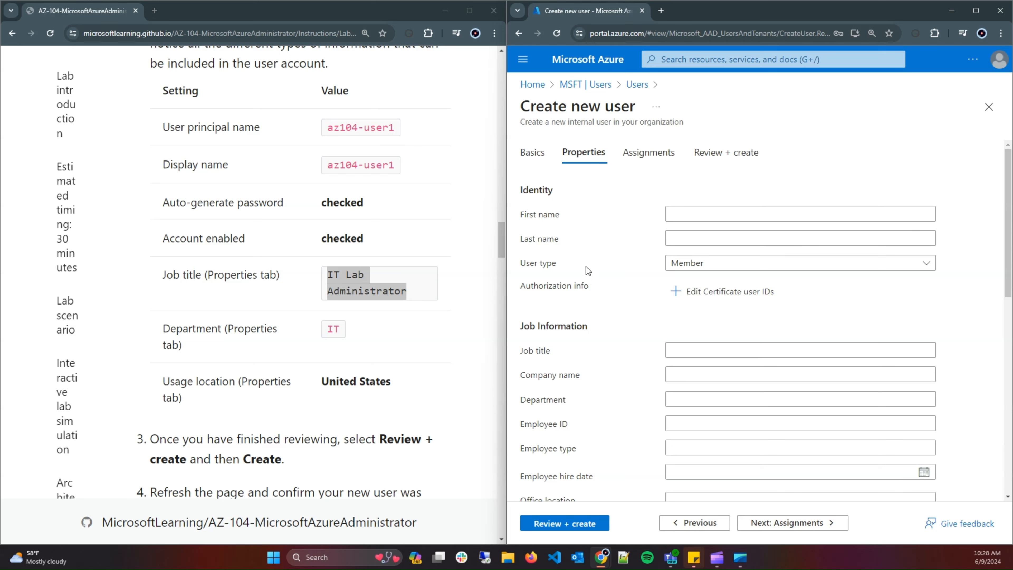
Set job title to IT Lab Administrator and company name to IT.
{"action": "left_click", "coordinate": [684, 349]}
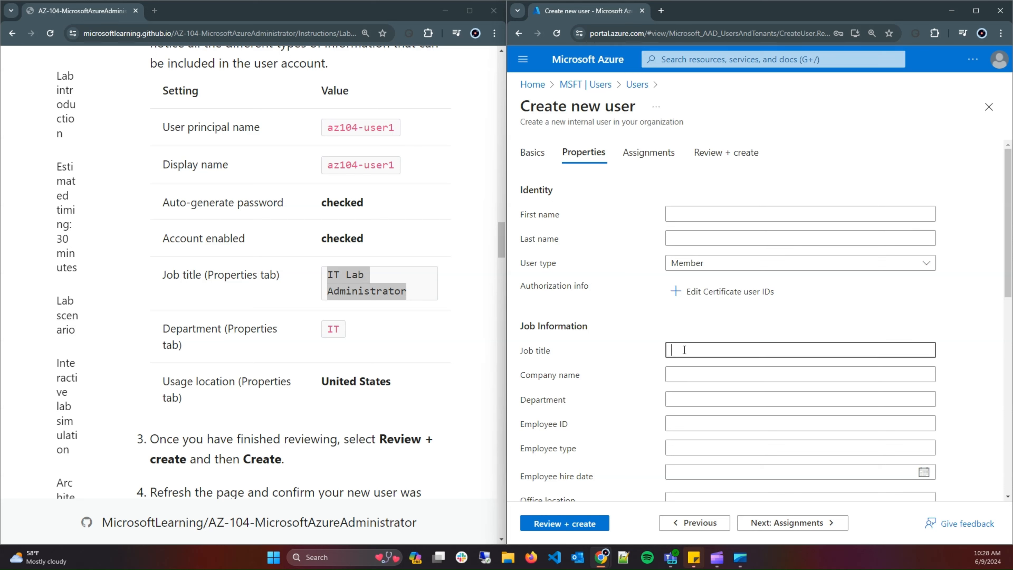
{"action": "key", "text": "ctrl+v"}
{"action": "left_click_drag", "start_coordinate": [341, 331], "coordinate": [330, 329]}
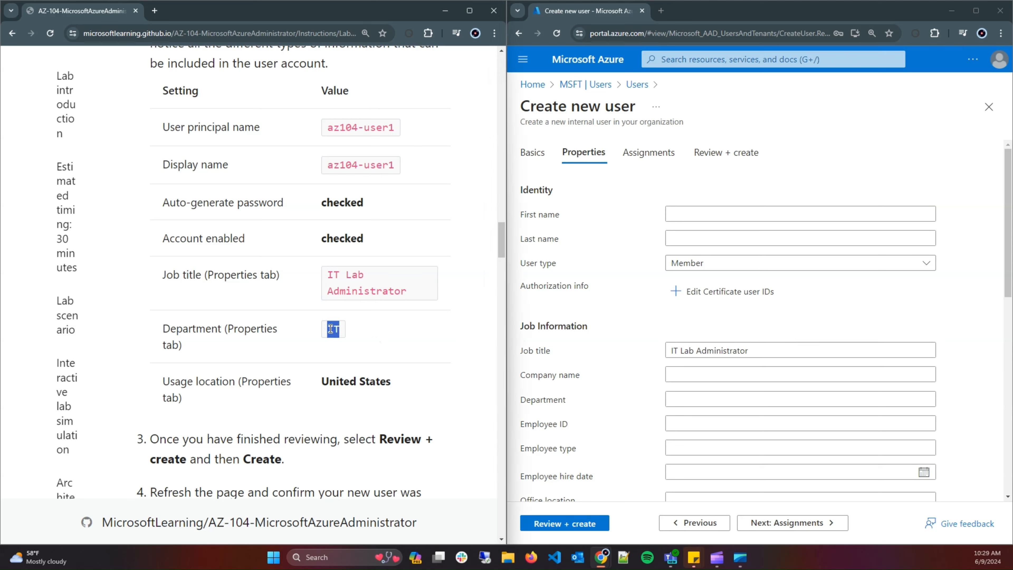
{"action": "left_click", "coordinate": [684, 375]}
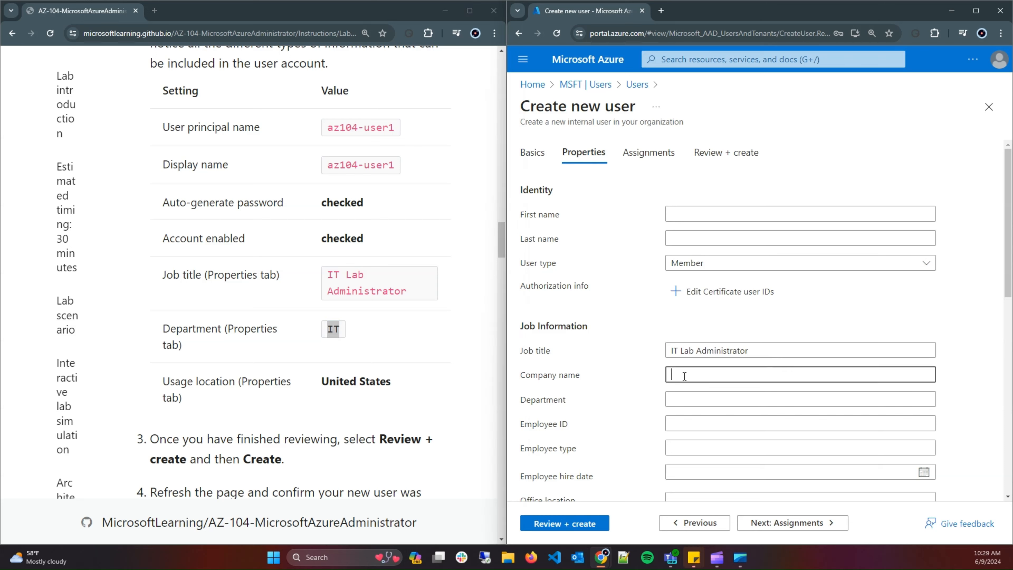
{"action": "key", "text": "ctrl+v"}
{"action": "scroll", "coordinate": [701, 384], "scroll_direction": "down", "scroll_amount": 8}
{"action": "scroll", "coordinate": [748, 397], "scroll_direction": "up", "scroll_amount": 2}
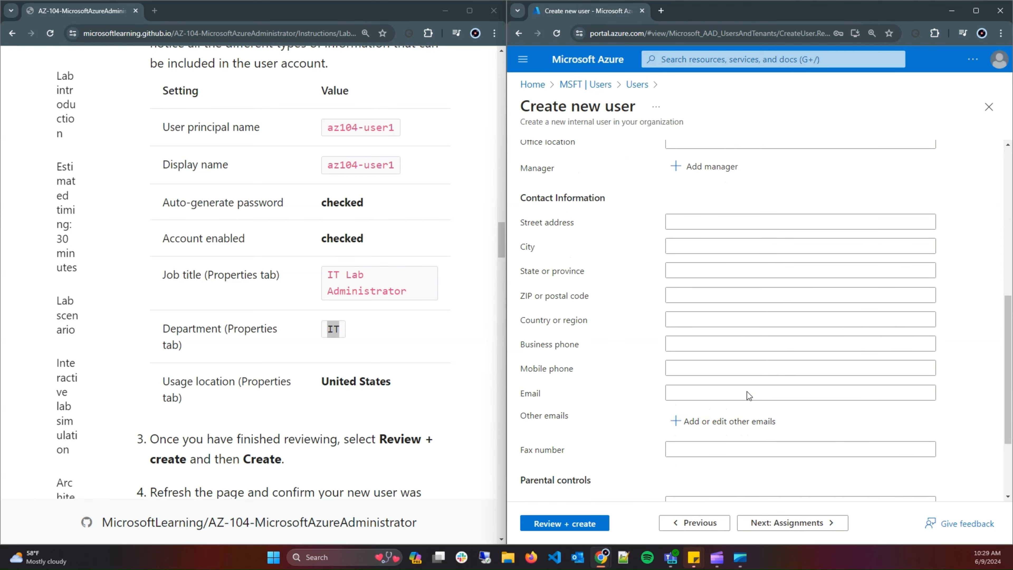
{"action": "scroll", "coordinate": [747, 389], "scroll_direction": "down", "scroll_amount": 5}
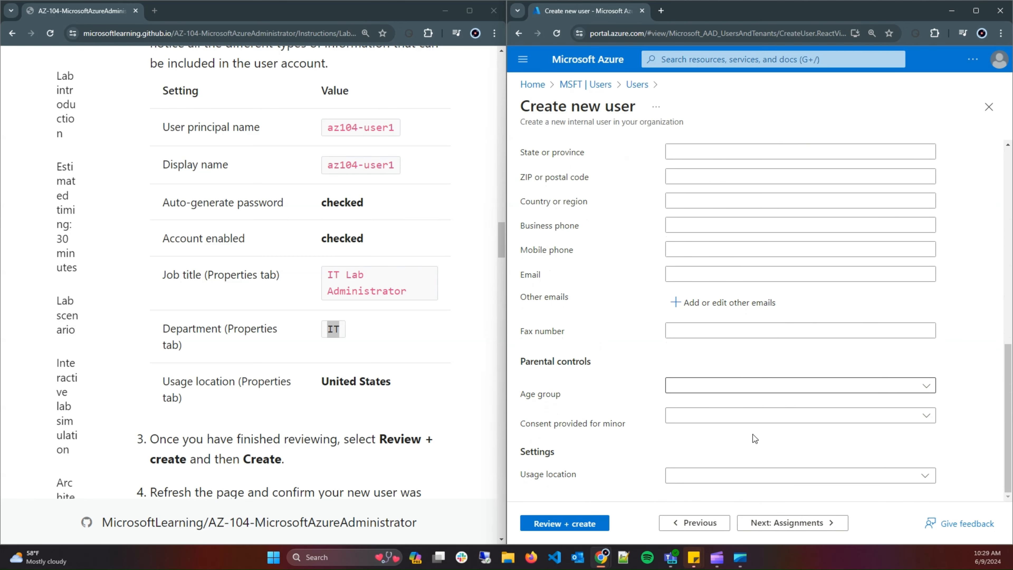
Choose United States as usage location and open the Review + create summary.
{"action": "left_click", "coordinate": [756, 476]}
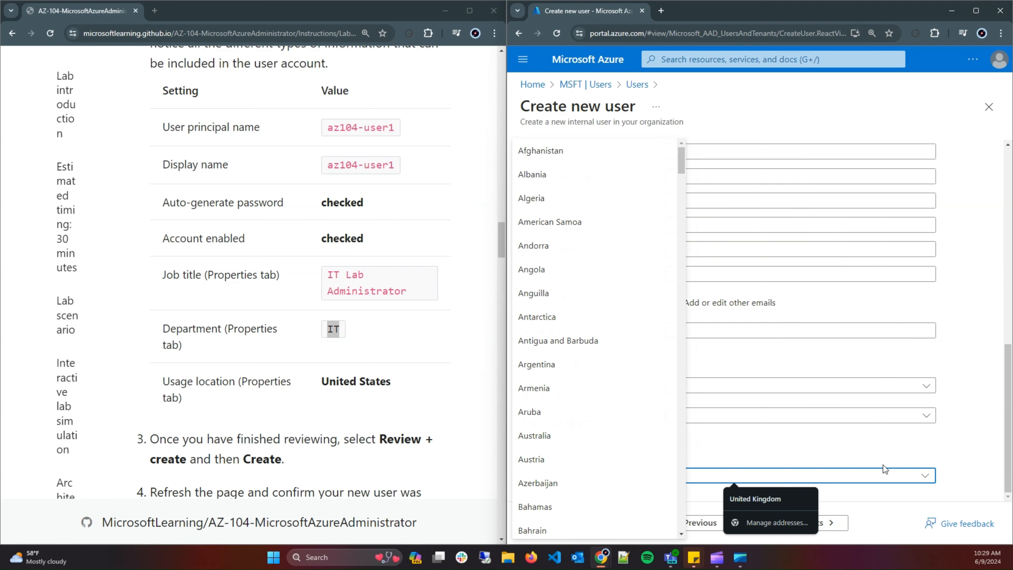
{"action": "left_click", "coordinate": [926, 477]}
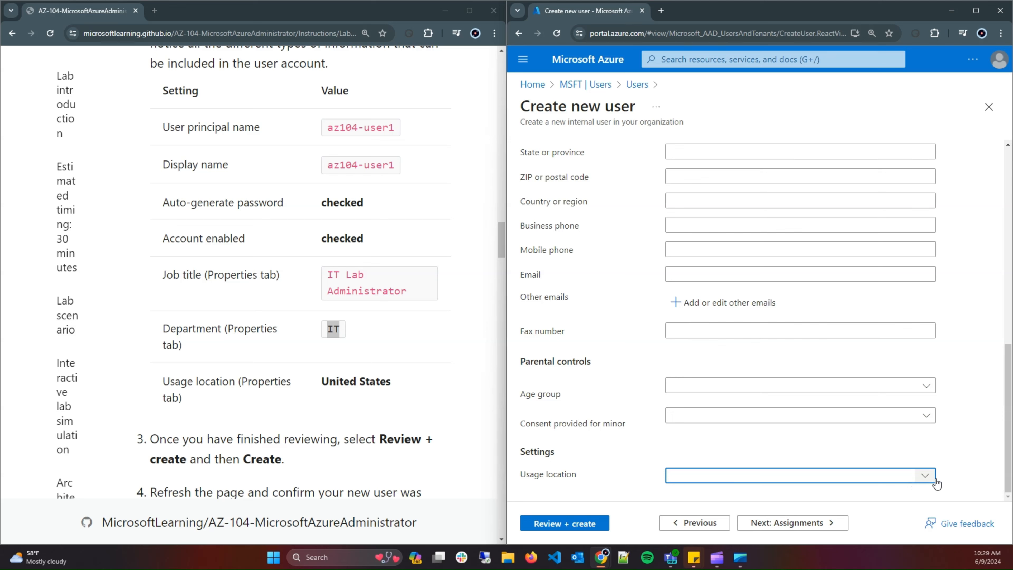
{"action": "left_click", "coordinate": [921, 477]}
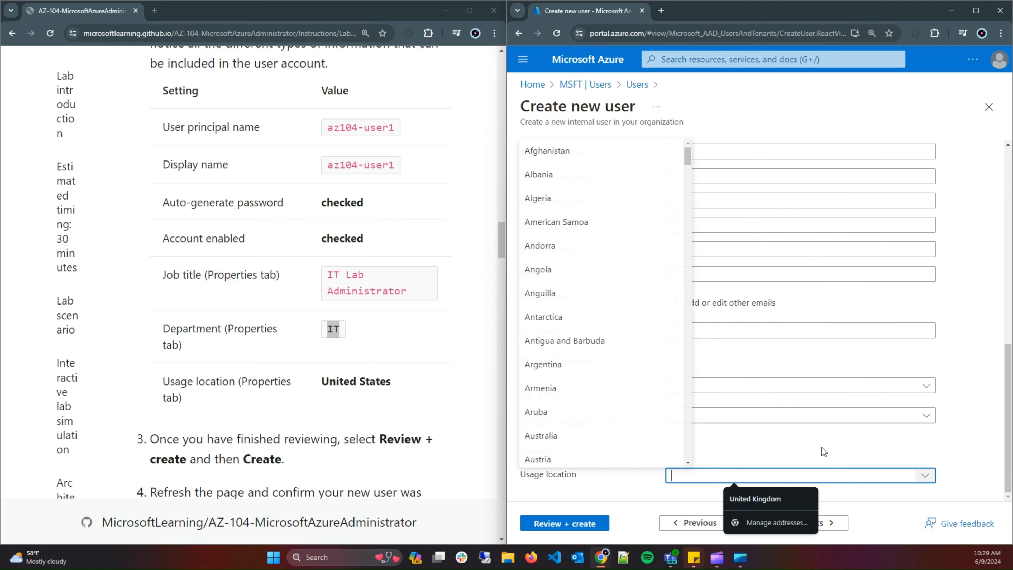
{"action": "scroll", "coordinate": [618, 429], "scroll_direction": "down", "scroll_amount": 20}
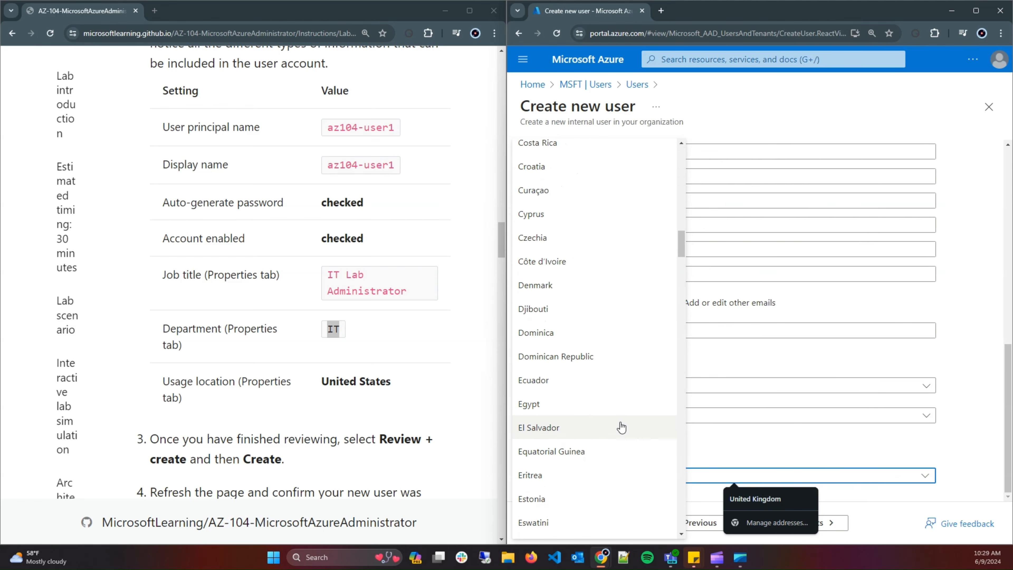
{"action": "scroll", "coordinate": [621, 427], "scroll_direction": "down", "scroll_amount": 20}
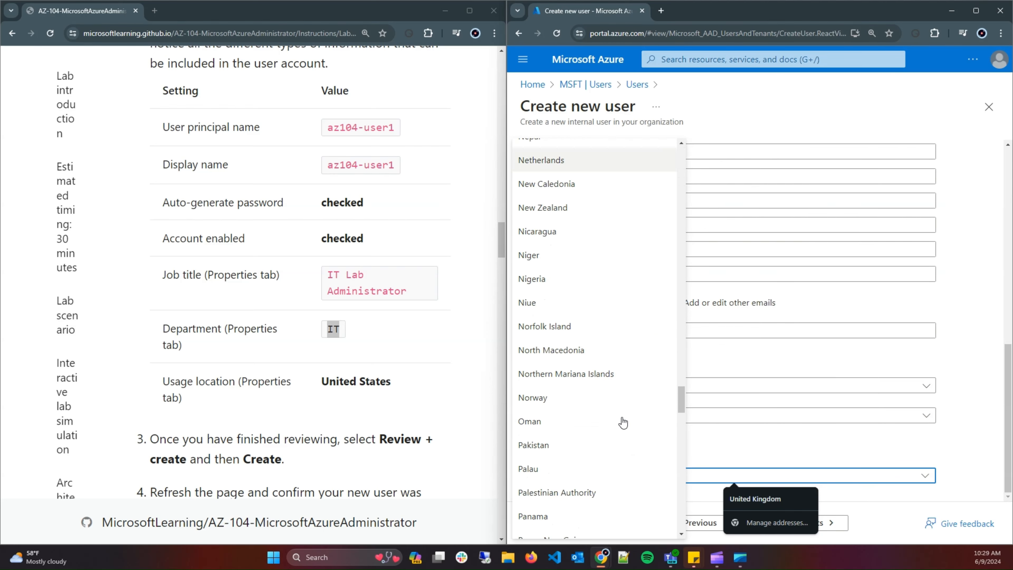
{"action": "scroll", "coordinate": [614, 421], "scroll_direction": "down", "scroll_amount": 20}
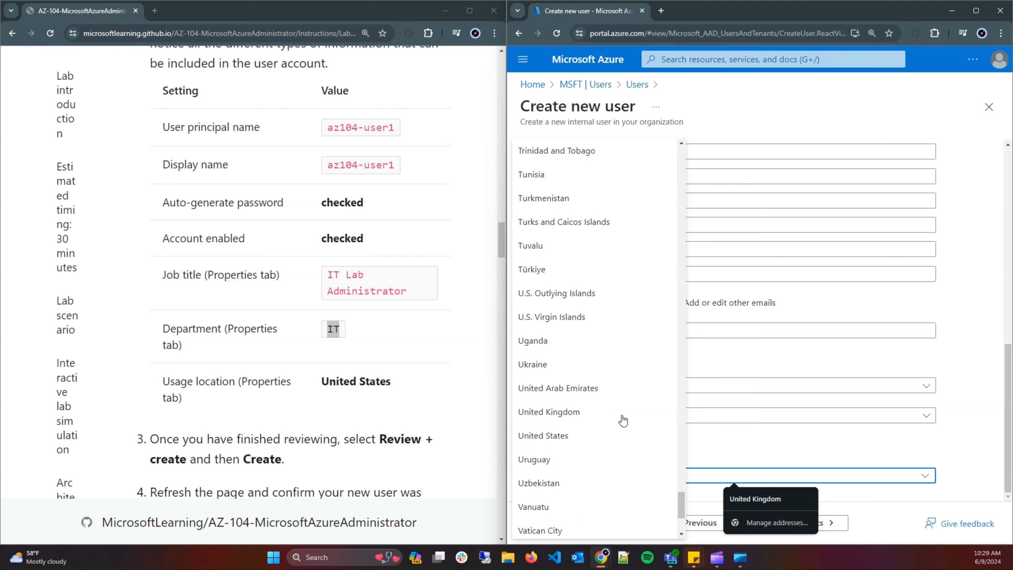
{"action": "left_click", "coordinate": [588, 433]}
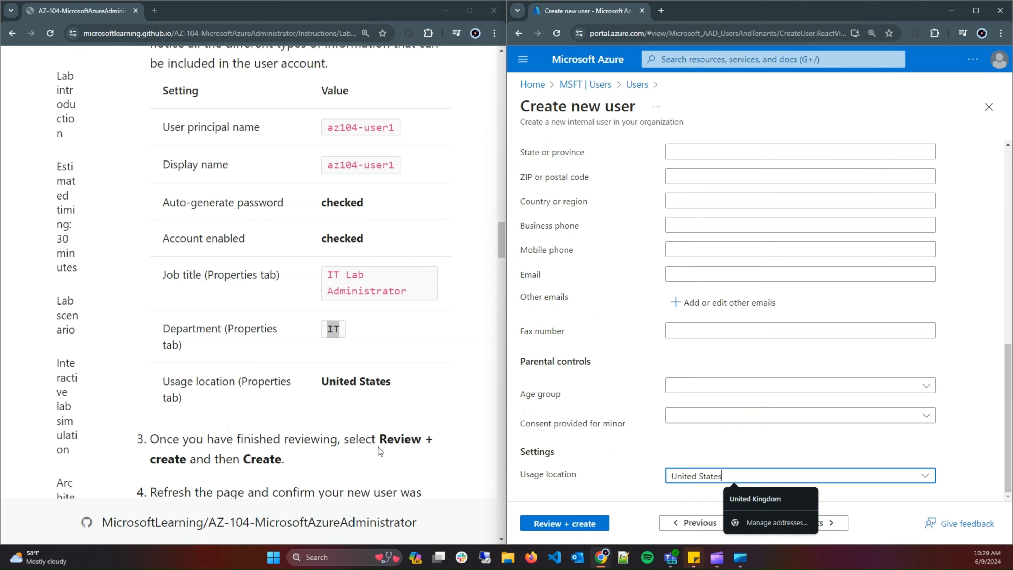
{"action": "left_click", "coordinate": [568, 524]}
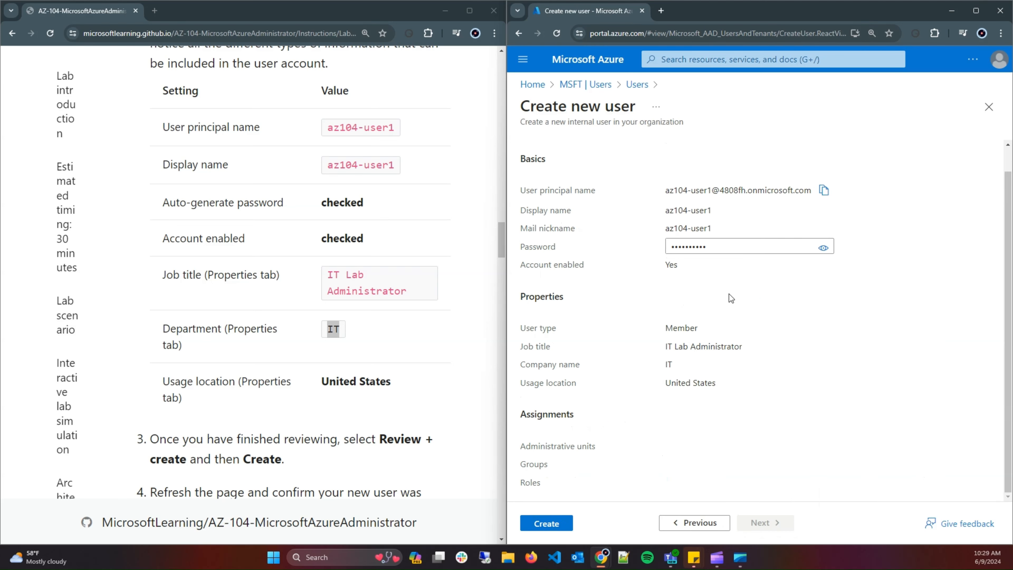
Create the az104-user1 account from the Review + create tab.
{"action": "scroll", "coordinate": [722, 260], "scroll_direction": "up", "scroll_amount": 1}
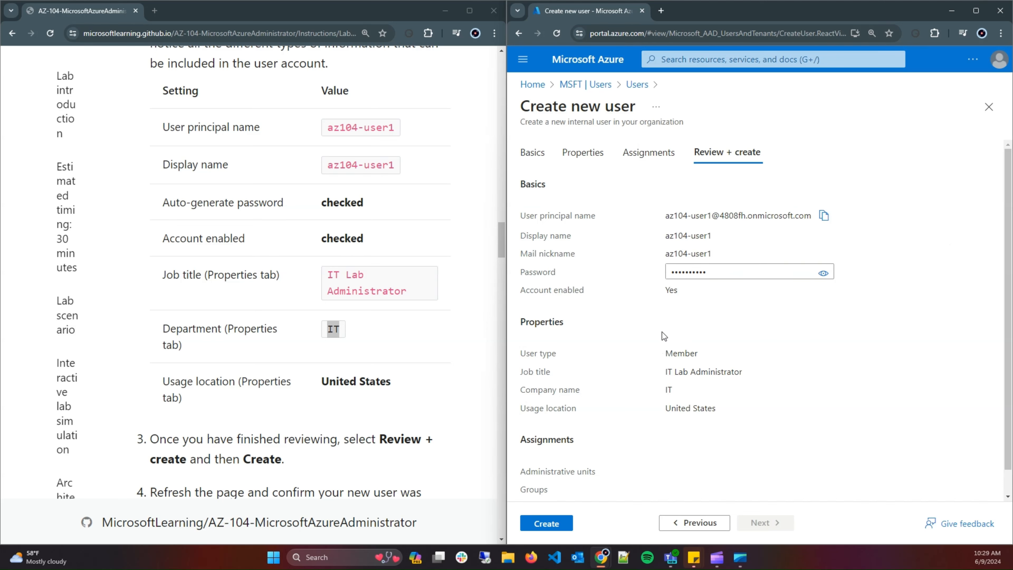
{"action": "scroll", "coordinate": [661, 332], "scroll_direction": "down", "scroll_amount": 1}
{"action": "left_click", "coordinate": [548, 526]}
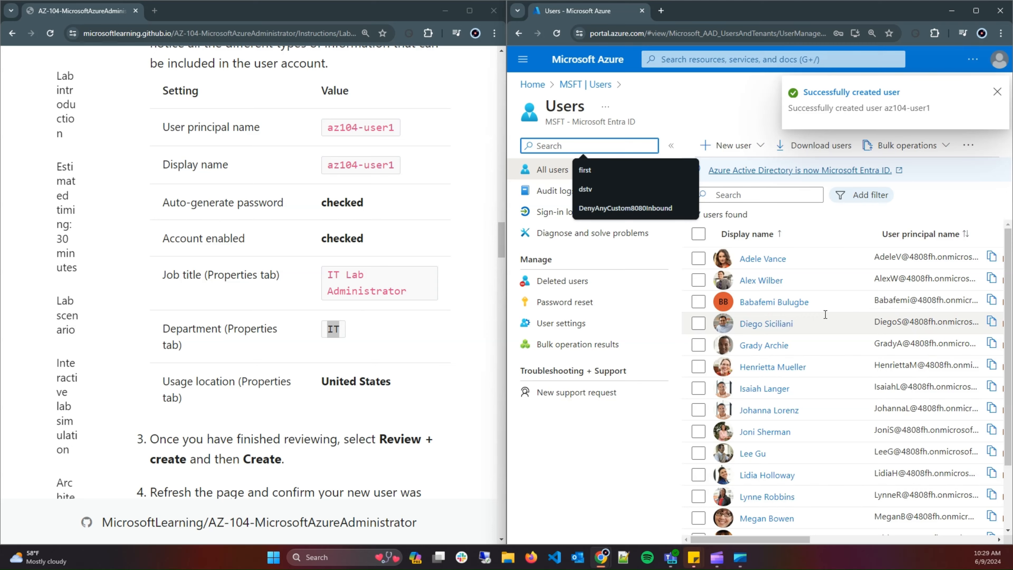
Filter the Users list by 'az' so only az104-user1 is shown.
{"action": "scroll", "coordinate": [823, 315], "scroll_direction": "down", "scroll_amount": 2}
{"action": "scroll", "coordinate": [822, 308], "scroll_direction": "up", "scroll_amount": 2}
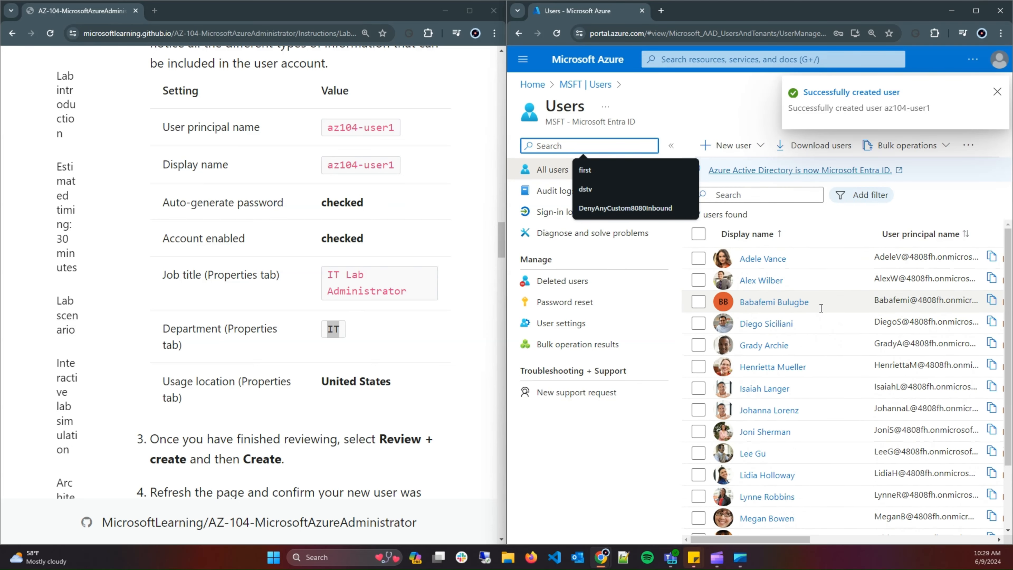
{"action": "left_click", "coordinate": [733, 194]}
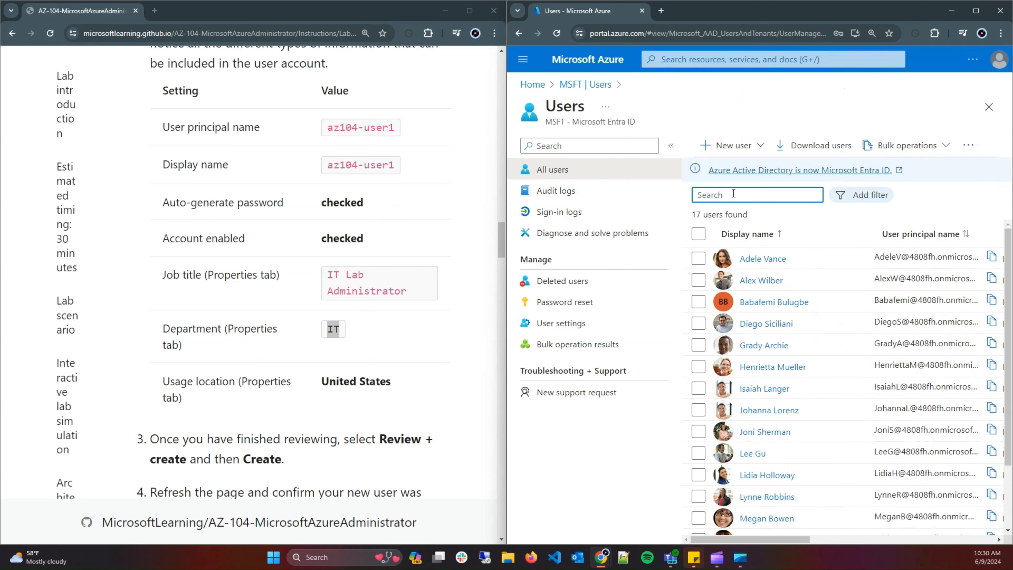
{"action": "type", "text": "user"}
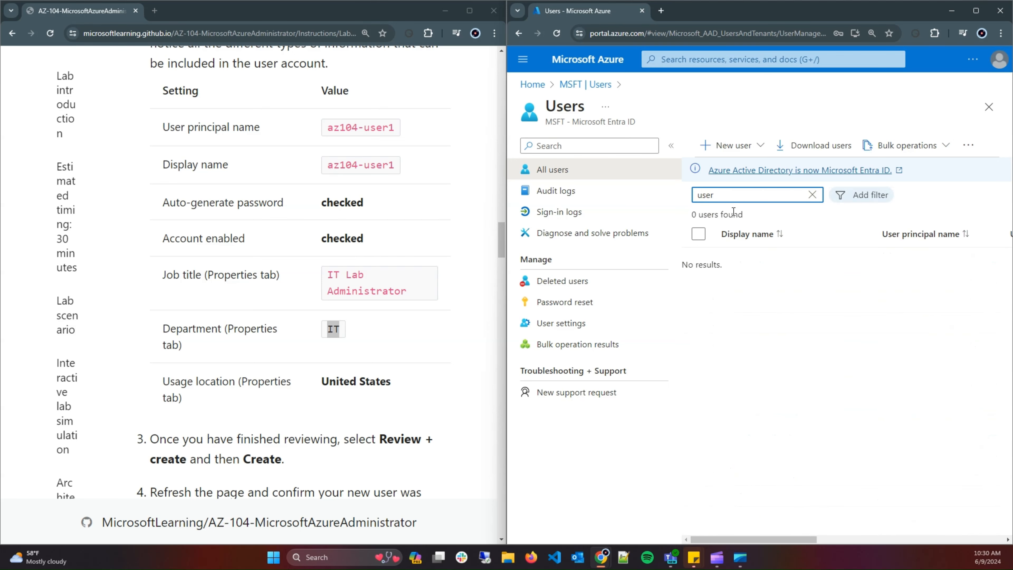
{"action": "key", "text": "BackSpace"}
{"action": "key", "text": "BackSpace"}
{"action": "key", "text": "BackSpace"}
{"action": "key", "text": "BackSpace"}
{"action": "type", "text": "az"}
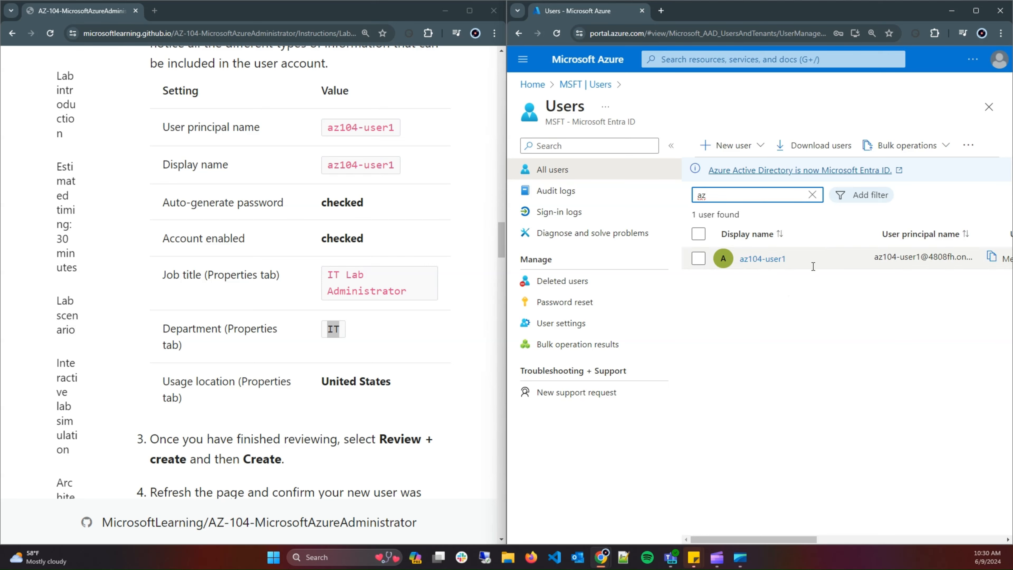
Scroll the results table right to confirm az104-user1's User type is Member.
{"action": "left_click_drag", "start_coordinate": [731, 540], "coordinate": [786, 533]}
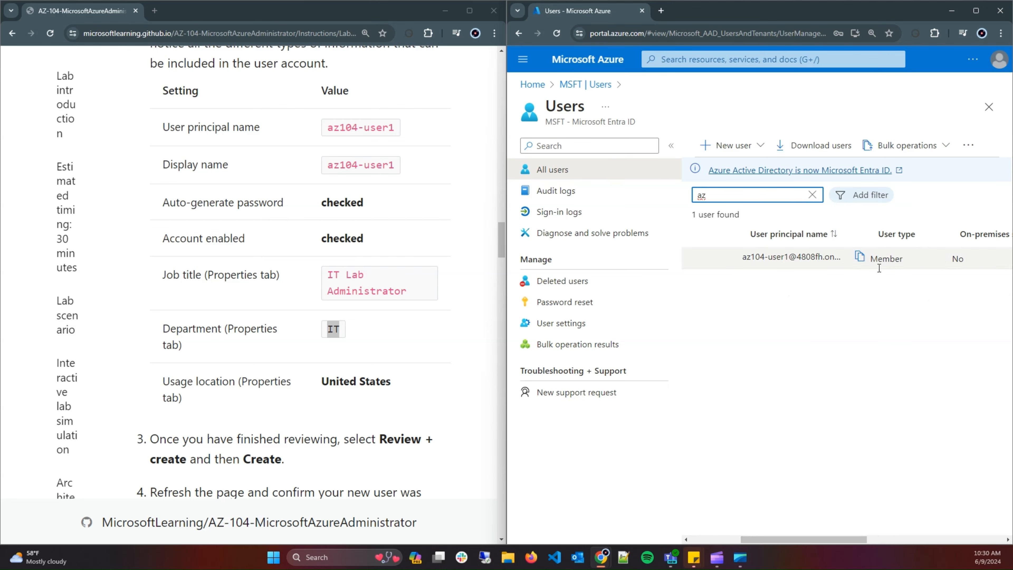
{"action": "left_click_drag", "start_coordinate": [783, 539], "coordinate": [605, 480]}
{"action": "scroll", "coordinate": [367, 307], "scroll_direction": "down", "scroll_amount": 4}
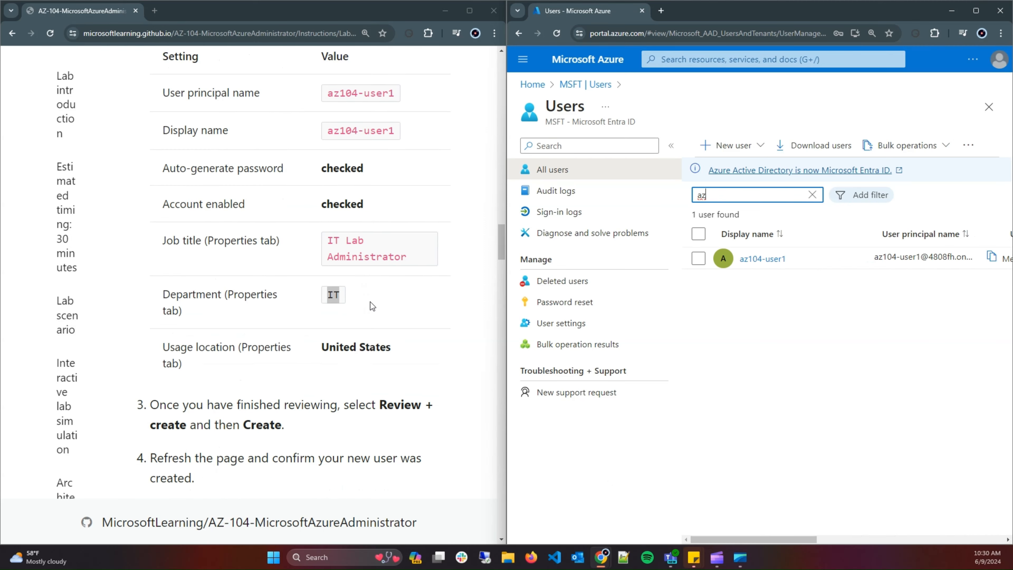
{"action": "scroll", "coordinate": [182, 333], "scroll_direction": "down", "scroll_amount": 5}
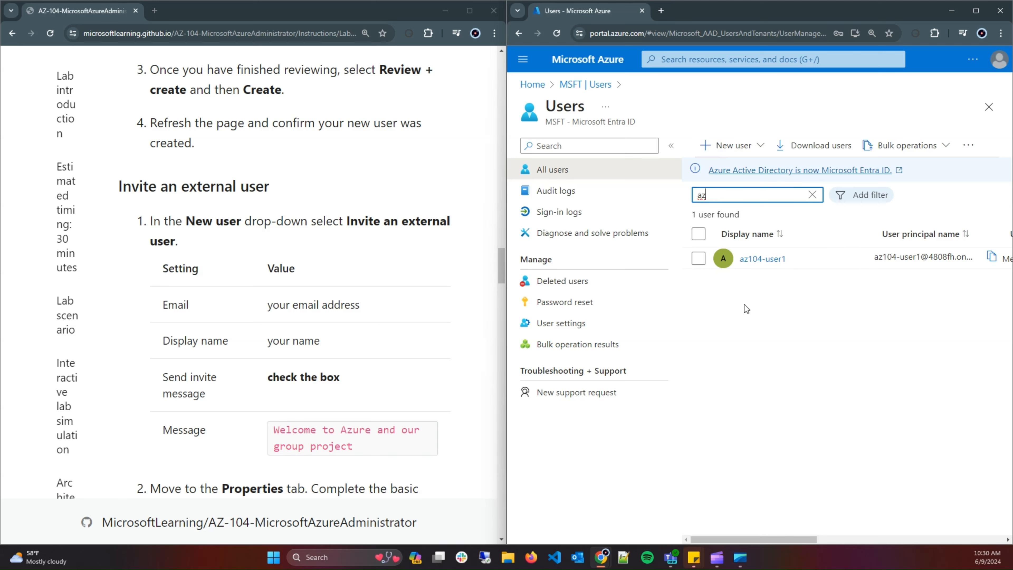
Choose Invite external user from the New user drop-down.
{"action": "left_click", "coordinate": [761, 147]}
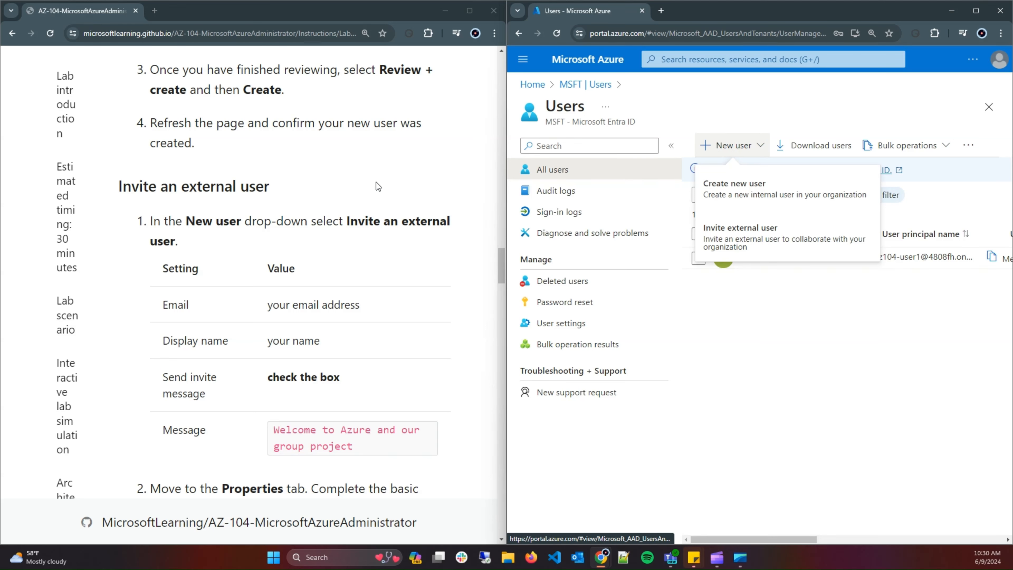
{"action": "scroll", "coordinate": [365, 278], "scroll_direction": "down", "scroll_amount": 1}
{"action": "scroll", "coordinate": [366, 278], "scroll_direction": "down", "scroll_amount": 2}
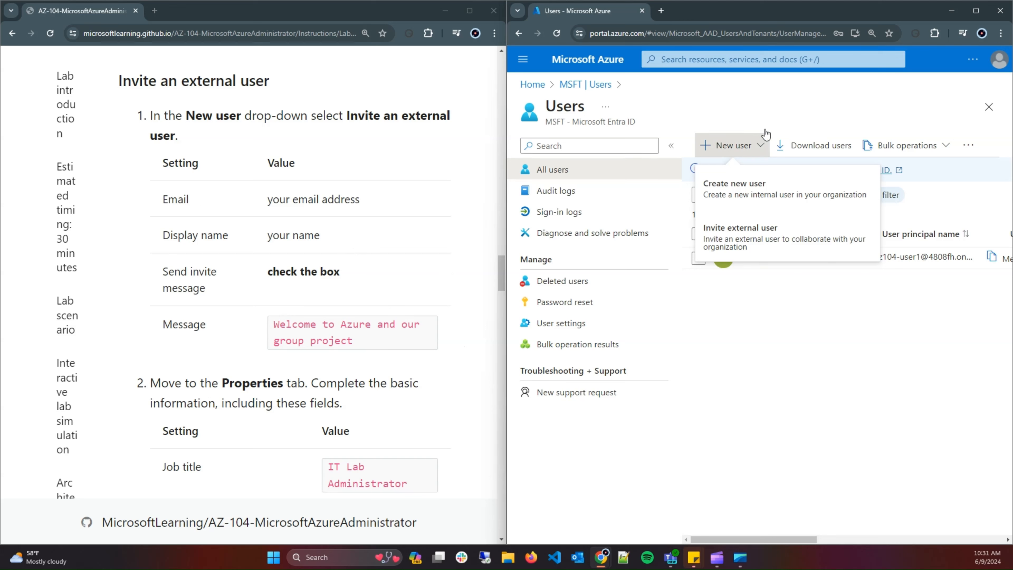
{"action": "left_click", "coordinate": [762, 147]}
{"action": "left_click", "coordinate": [763, 147]}
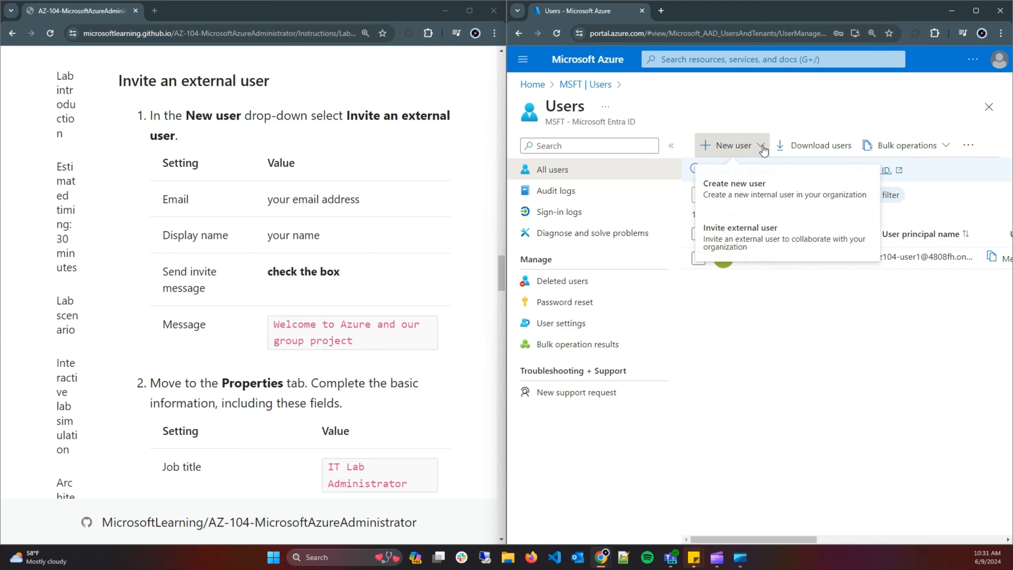
{"action": "left_click", "coordinate": [789, 231]}
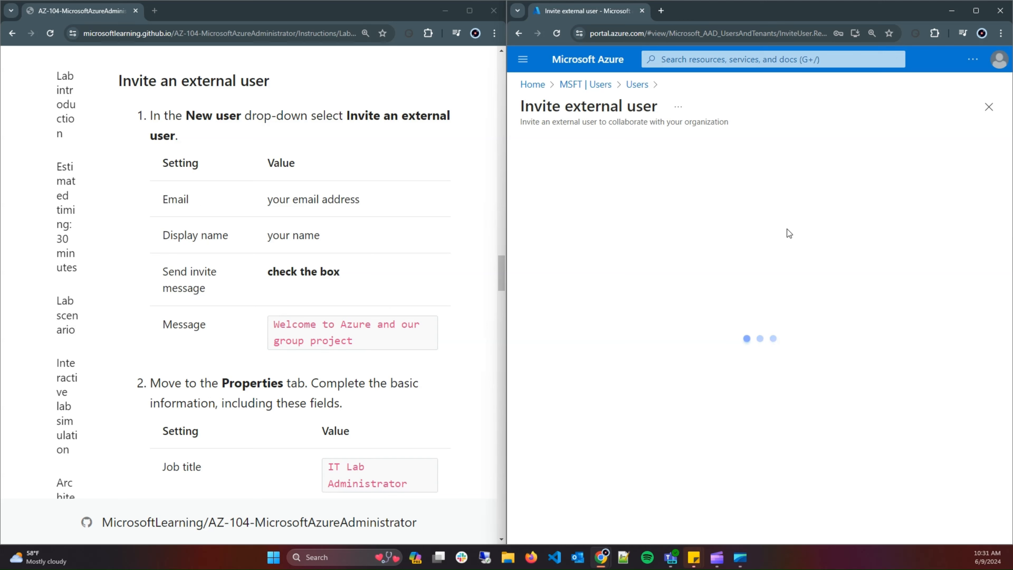
Enter the guest's e-mail address and display name 'az-104 invited guest', then select the sample invitation message.
{"action": "left_click", "coordinate": [700, 260]}
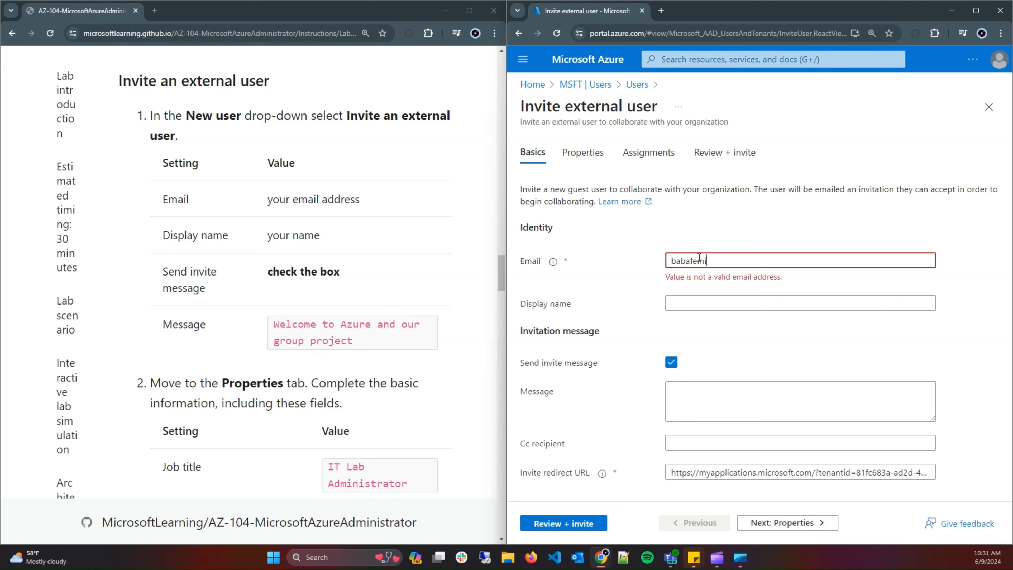
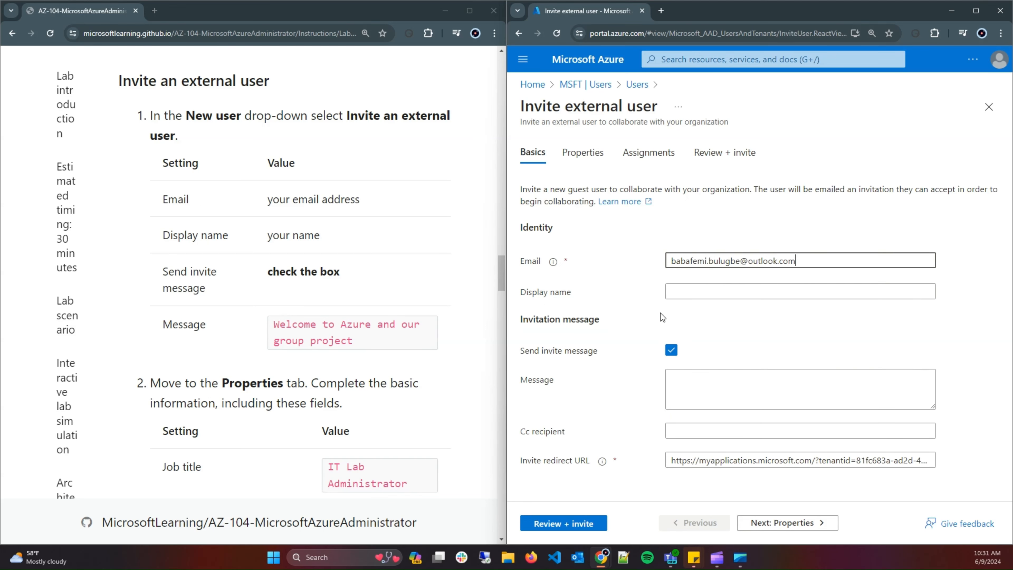
{"action": "left_click", "coordinate": [679, 289]}
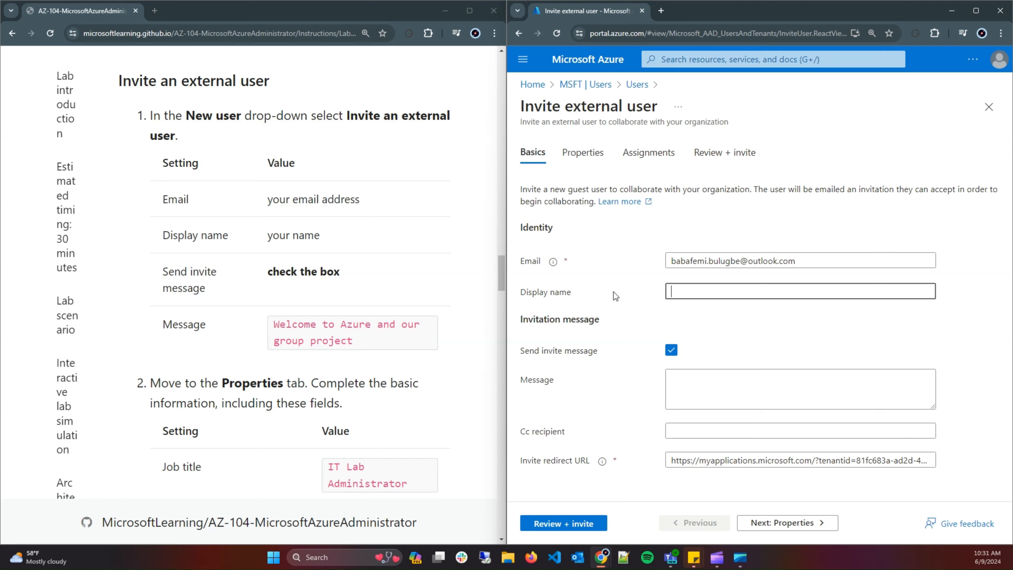
{"action": "type", "text": "A"}
{"action": "key", "text": "BackSpace"}
{"action": "type", "text": "az-104 invu"}
{"action": "key", "text": "BackSpace"}
{"action": "type", "text": "ited guest"}
{"action": "left_click_drag", "start_coordinate": [377, 345], "coordinate": [273, 324]}
{"action": "key", "text": "ctrl+c"}
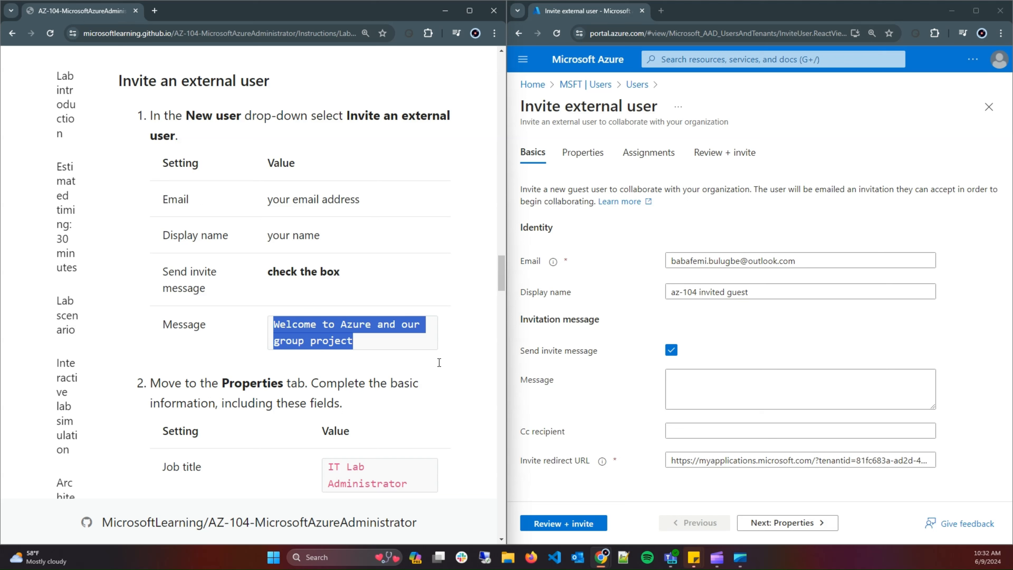
{"action": "left_click", "coordinate": [732, 384]}
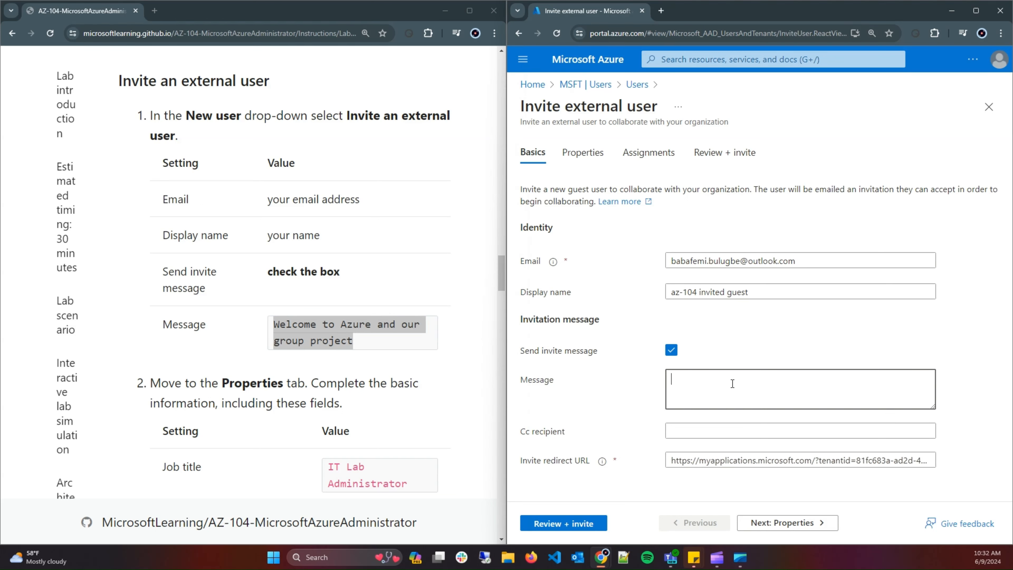
Paste 'Welcome to Azure and our group project' as the invitation message.
{"action": "key", "text": "ctrl+v"}
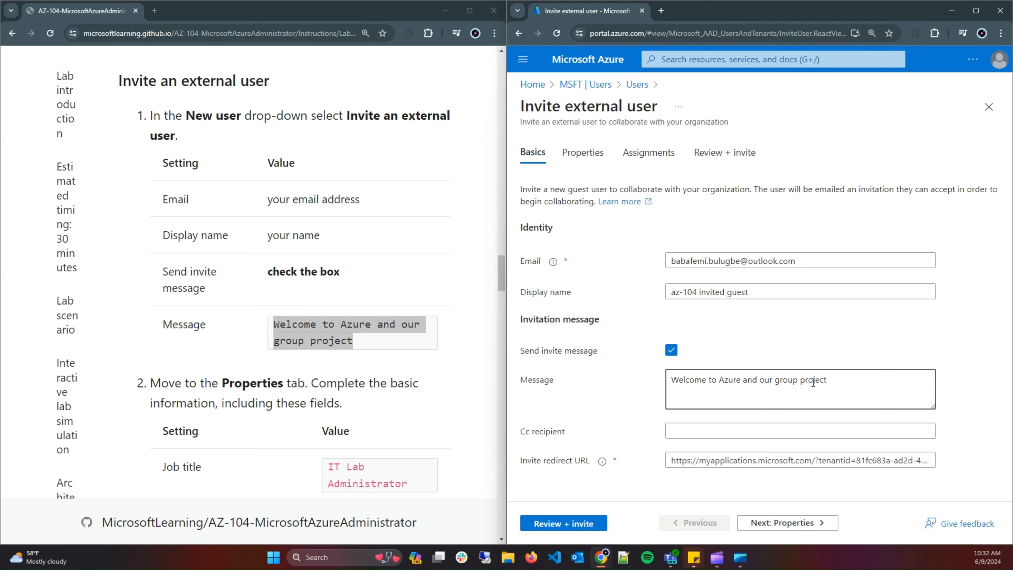
{"action": "scroll", "coordinate": [397, 389], "scroll_direction": "down", "scroll_amount": 3}
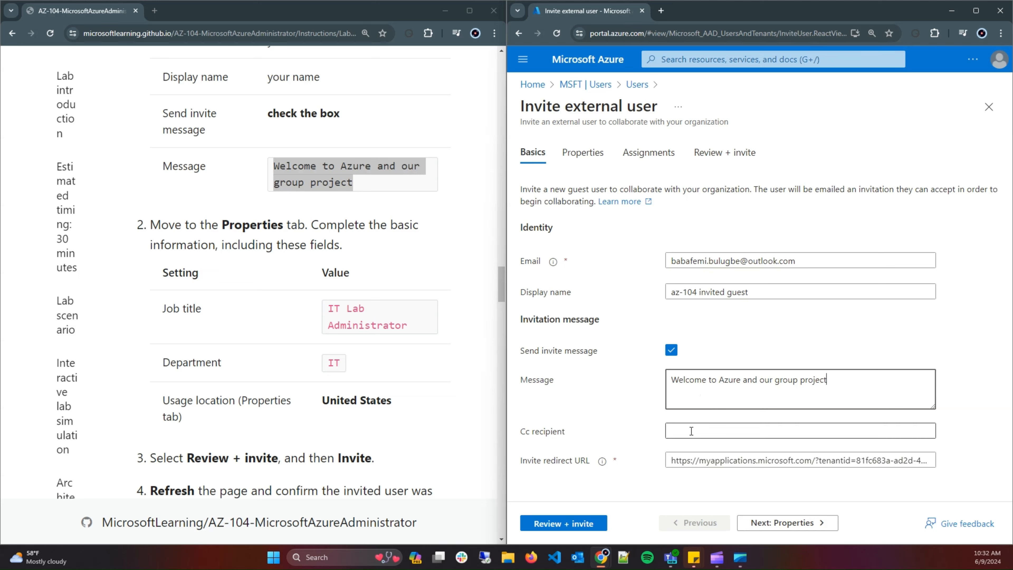
{"action": "left_click", "coordinate": [702, 433]}
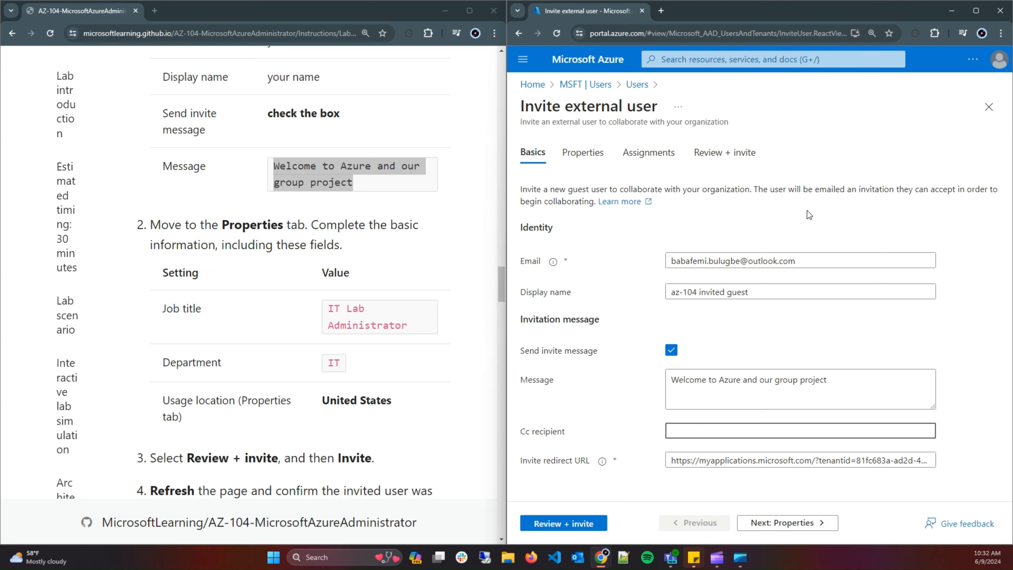
Check the entered guest e-mail address by highlighting it, then clear the selection.
{"action": "left_click", "coordinate": [813, 260]}
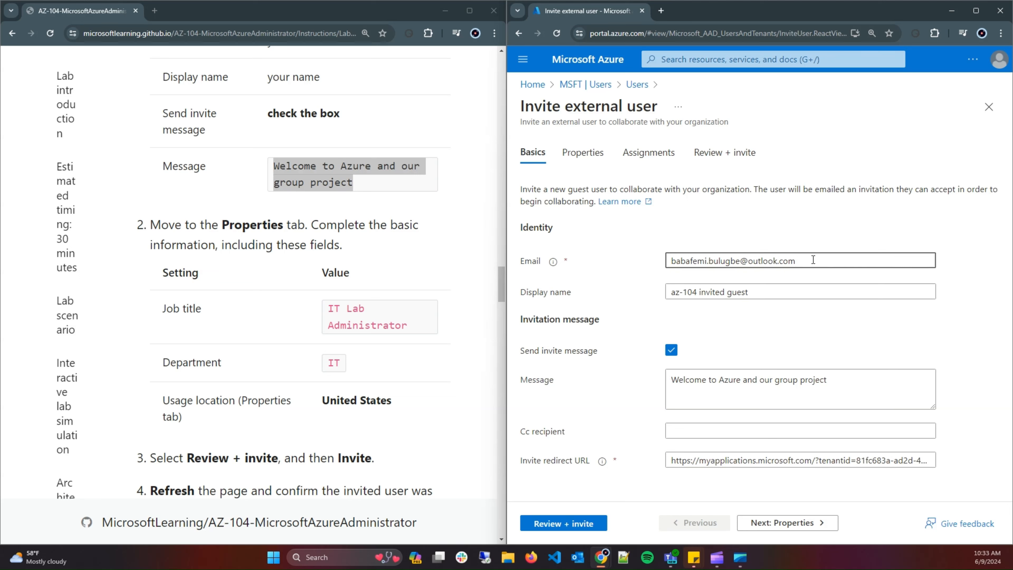
{"action": "left_click", "coordinate": [746, 431]}
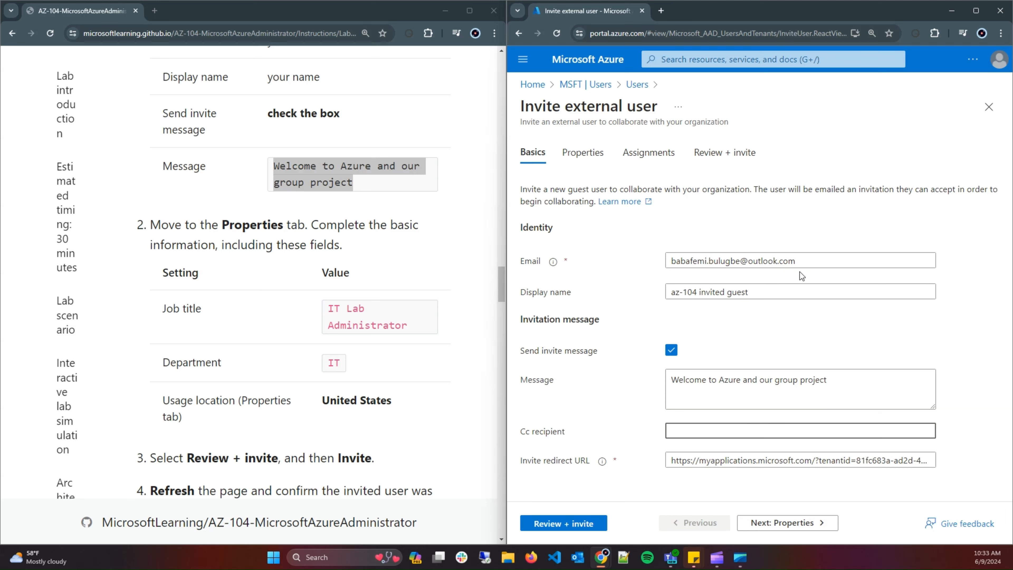
{"action": "left_click_drag", "start_coordinate": [805, 262], "coordinate": [762, 267]}
{"action": "left_click_drag", "start_coordinate": [837, 262], "coordinate": [686, 268]}
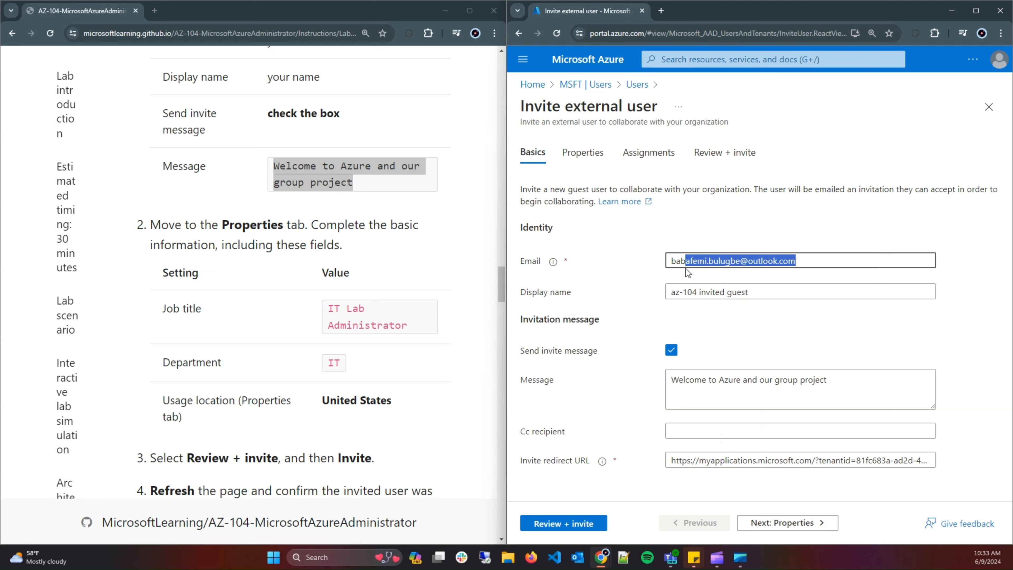
{"action": "left_click", "coordinate": [771, 425]}
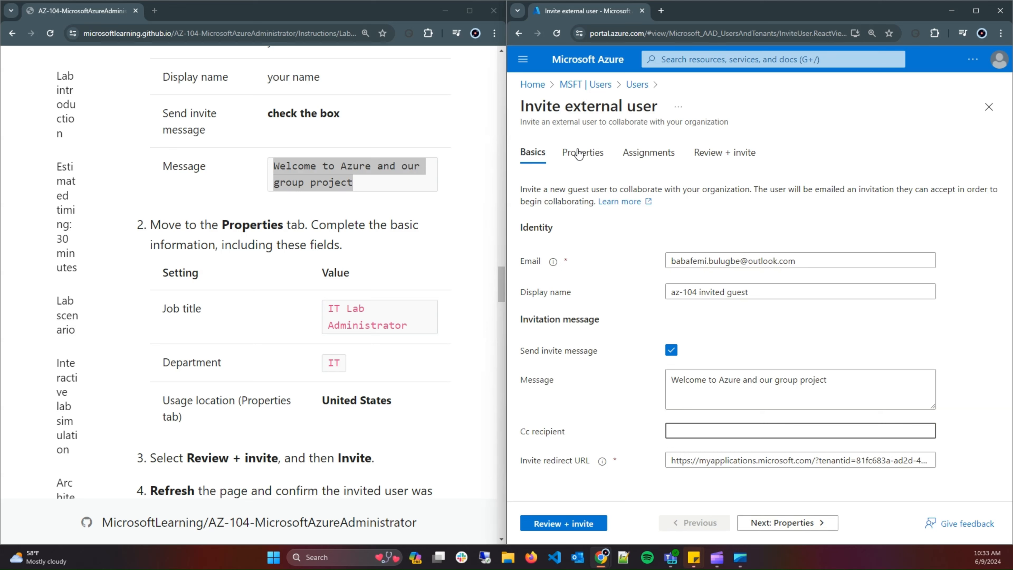
Keep user type Guest and give job title IT Lab Administrator and department IT.
{"action": "left_click", "coordinate": [799, 523]}
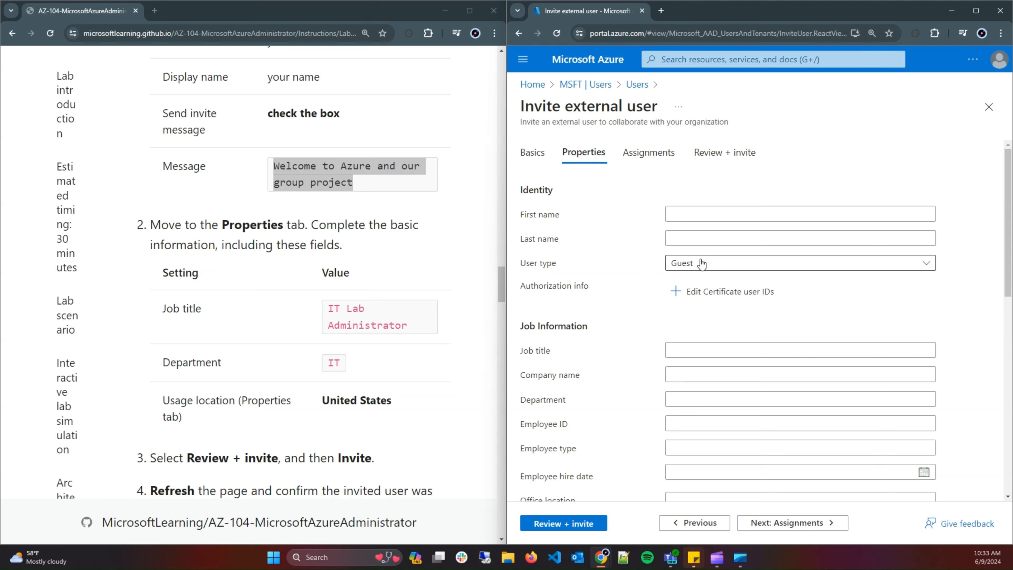
{"action": "left_click", "coordinate": [739, 265]}
{"action": "left_click", "coordinate": [807, 147]}
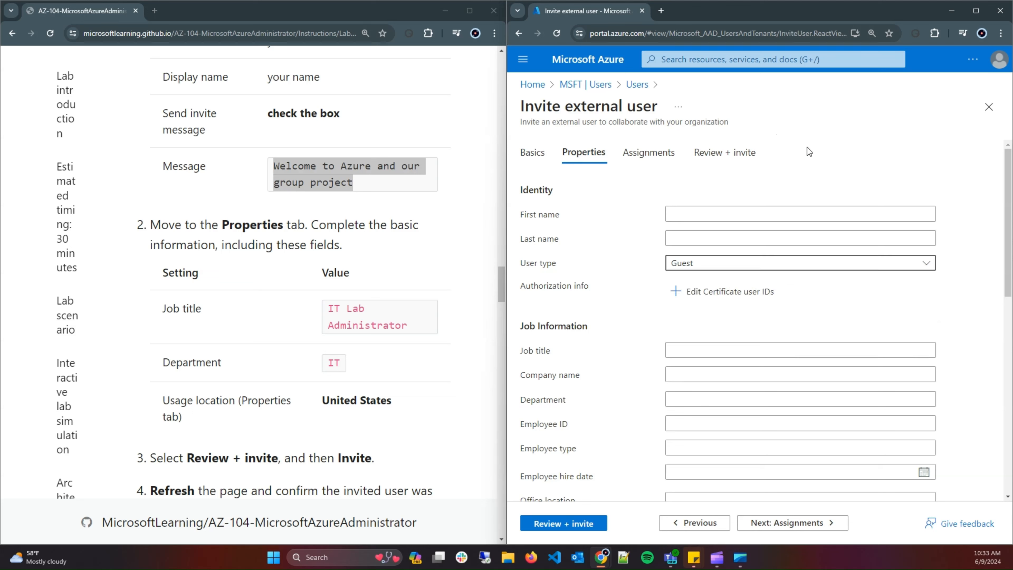
{"action": "left_click_drag", "start_coordinate": [420, 327], "coordinate": [318, 308]}
{"action": "key", "text": "ctrl+c"}
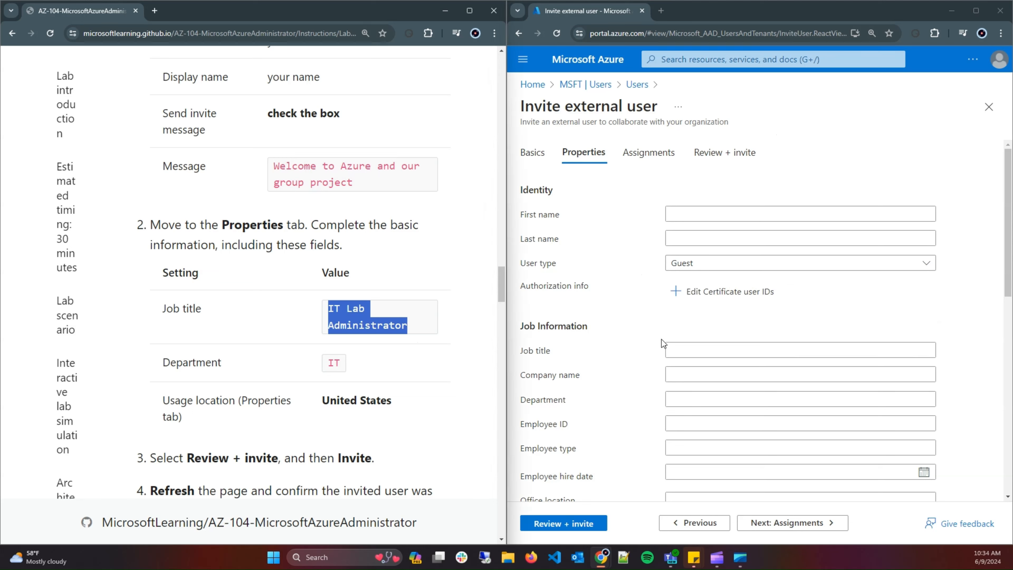
{"action": "left_click", "coordinate": [694, 351]}
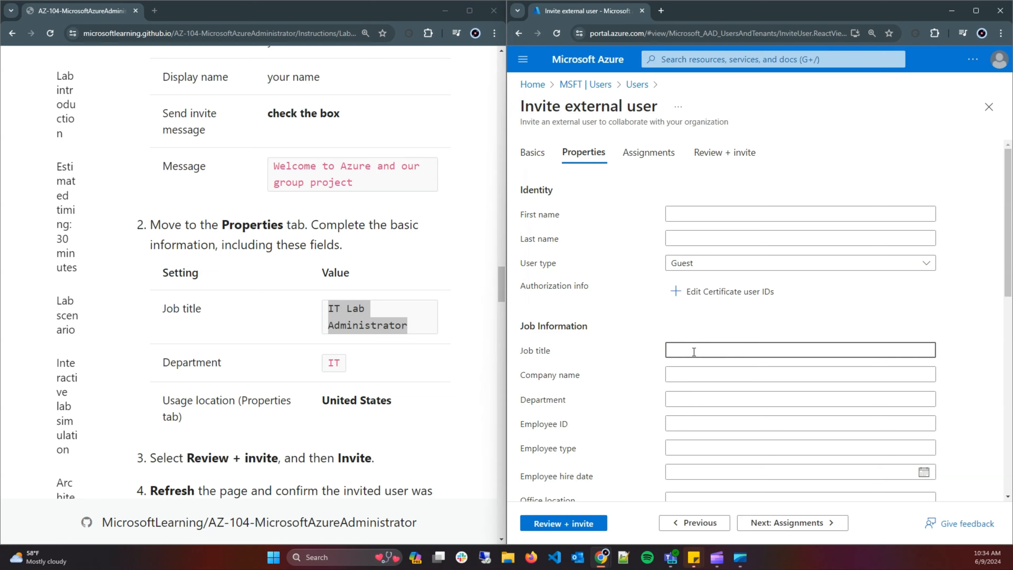
{"action": "key", "text": "ctrl+v"}
{"action": "left_click", "coordinate": [321, 364]}
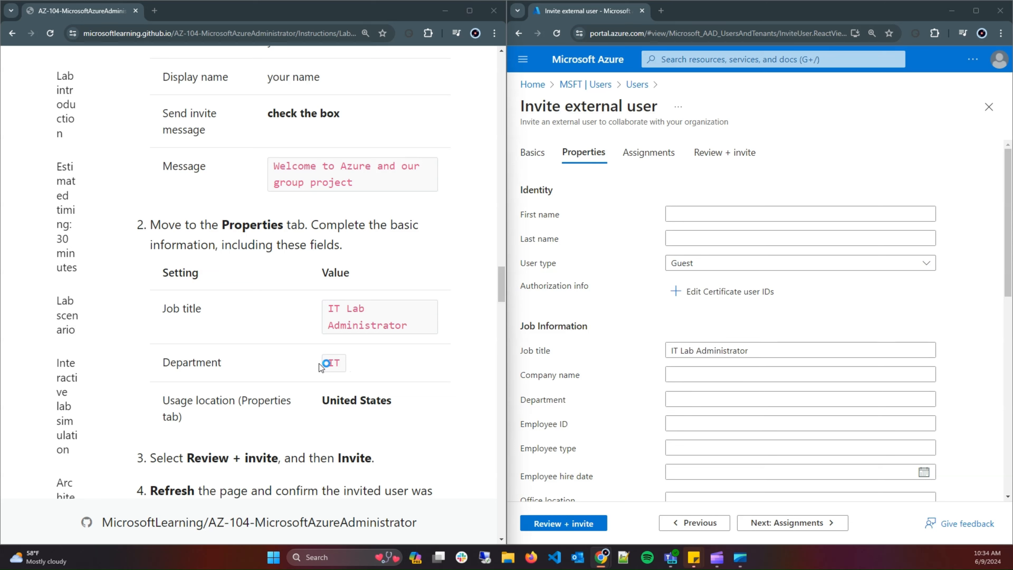
{"action": "left_click_drag", "start_coordinate": [319, 364], "coordinate": [341, 363]}
{"action": "key", "text": "ctrl+c"}
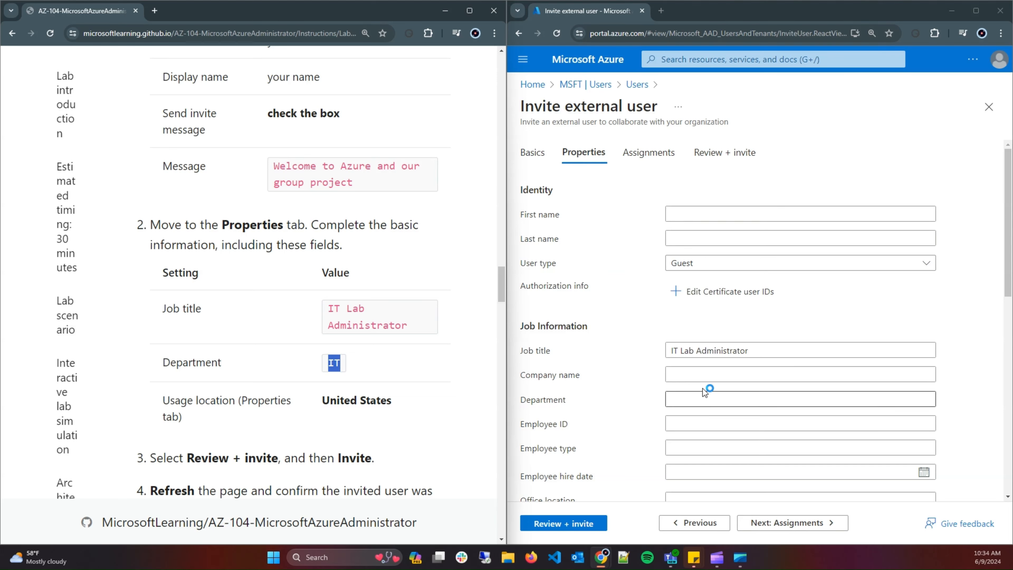
{"action": "left_click", "coordinate": [700, 397]}
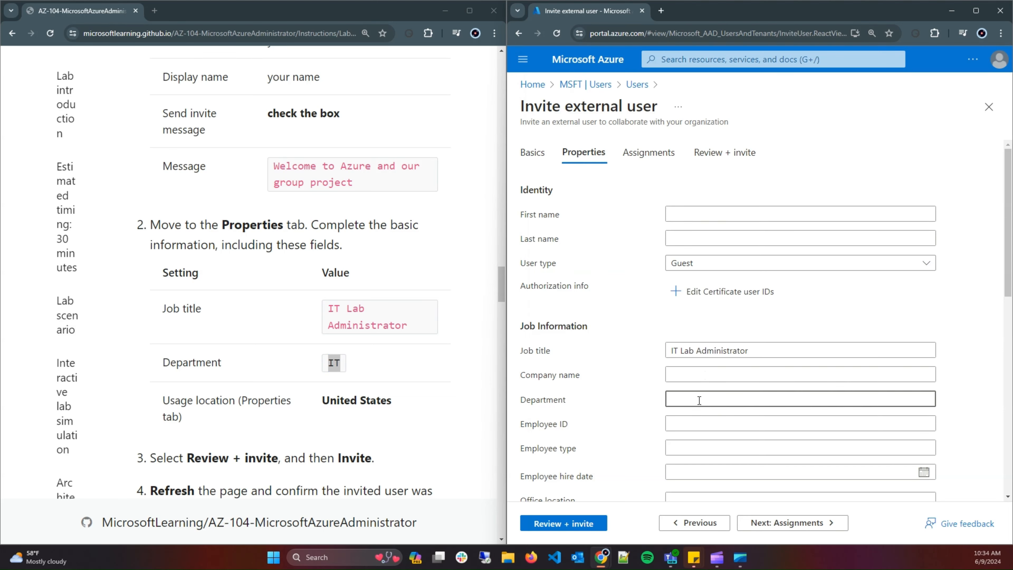
{"action": "key", "text": "ctrl+v"}
Set usage location to United States and review the invitation summary.
{"action": "scroll", "coordinate": [452, 399], "scroll_direction": "down", "scroll_amount": 2}
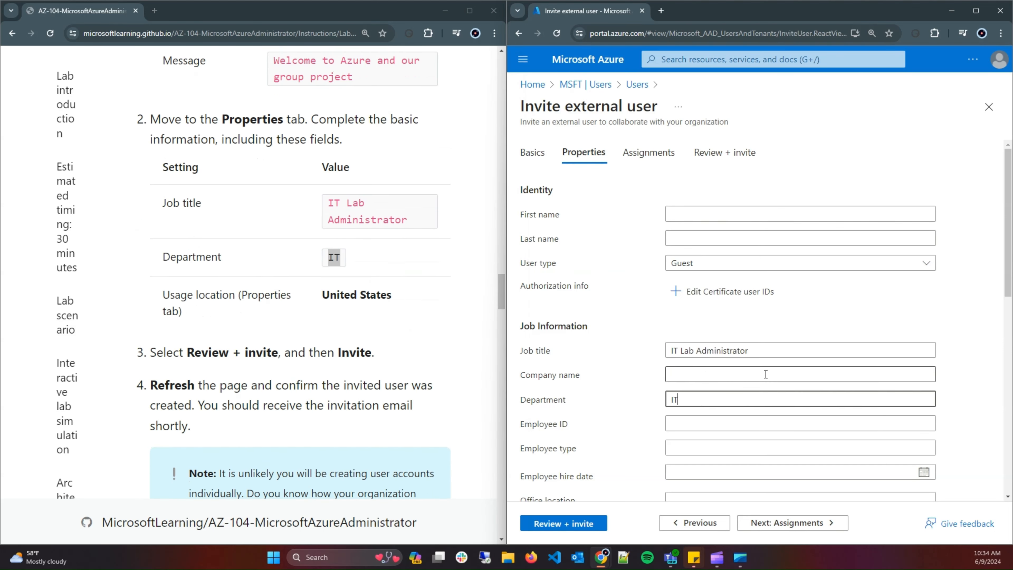
{"action": "scroll", "coordinate": [771, 376], "scroll_direction": "down", "scroll_amount": 10}
{"action": "left_click", "coordinate": [772, 474]}
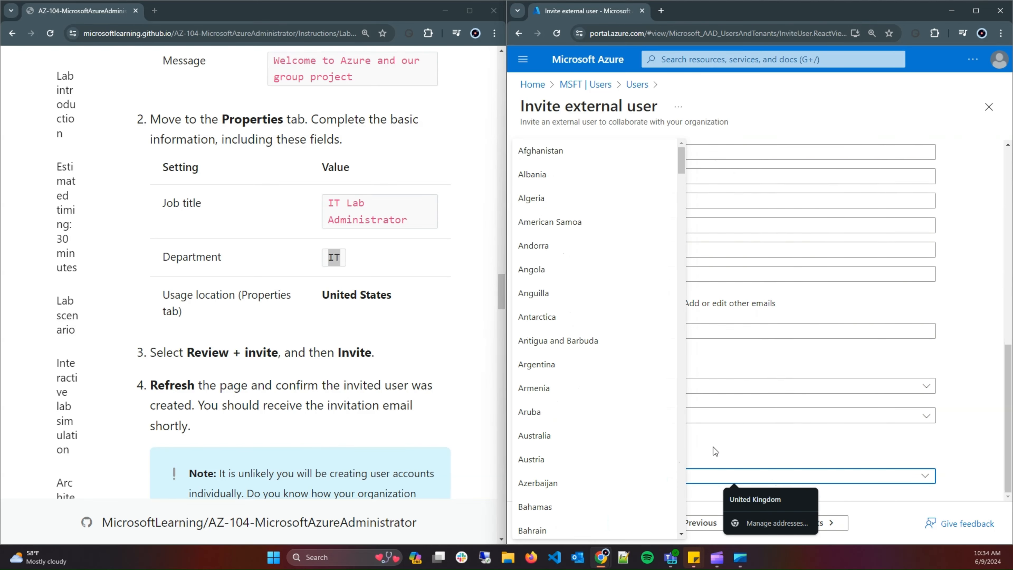
{"action": "scroll", "coordinate": [579, 465], "scroll_direction": "down", "scroll_amount": 10}
{"action": "scroll", "coordinate": [582, 459], "scroll_direction": "down", "scroll_amount": 20}
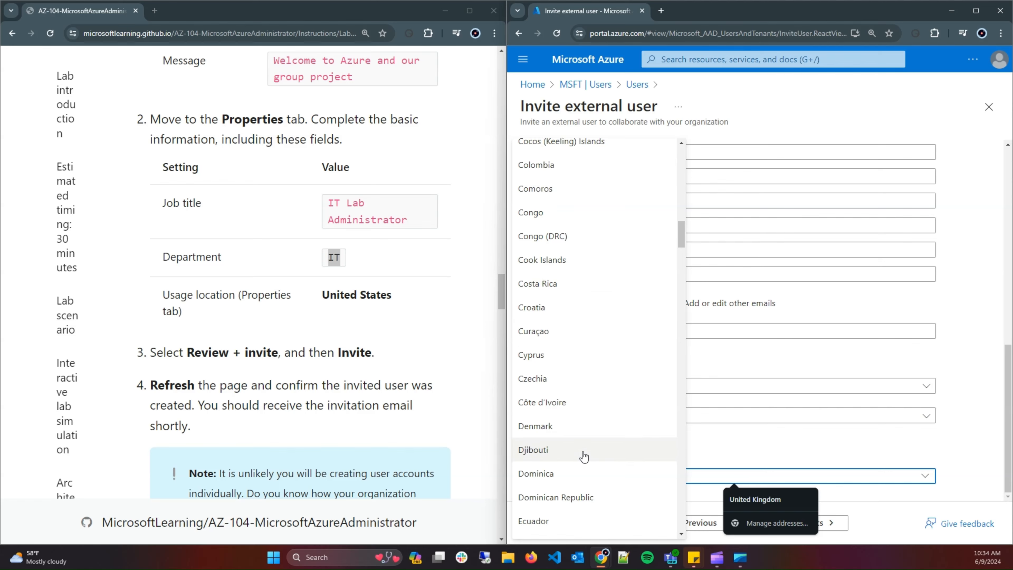
{"action": "scroll", "coordinate": [584, 456], "scroll_direction": "down", "scroll_amount": 20}
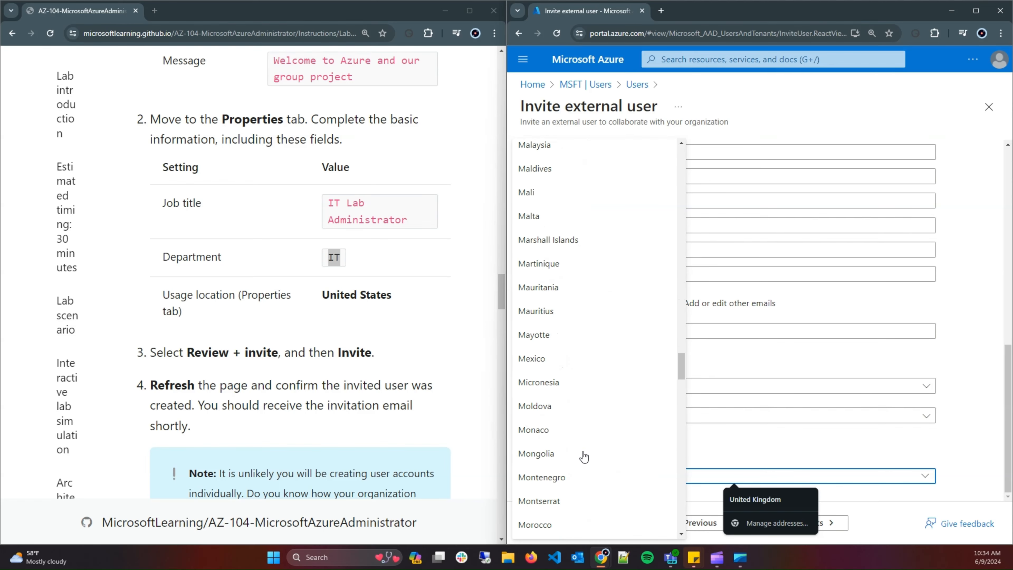
{"action": "scroll", "coordinate": [584, 456], "scroll_direction": "down", "scroll_amount": 20}
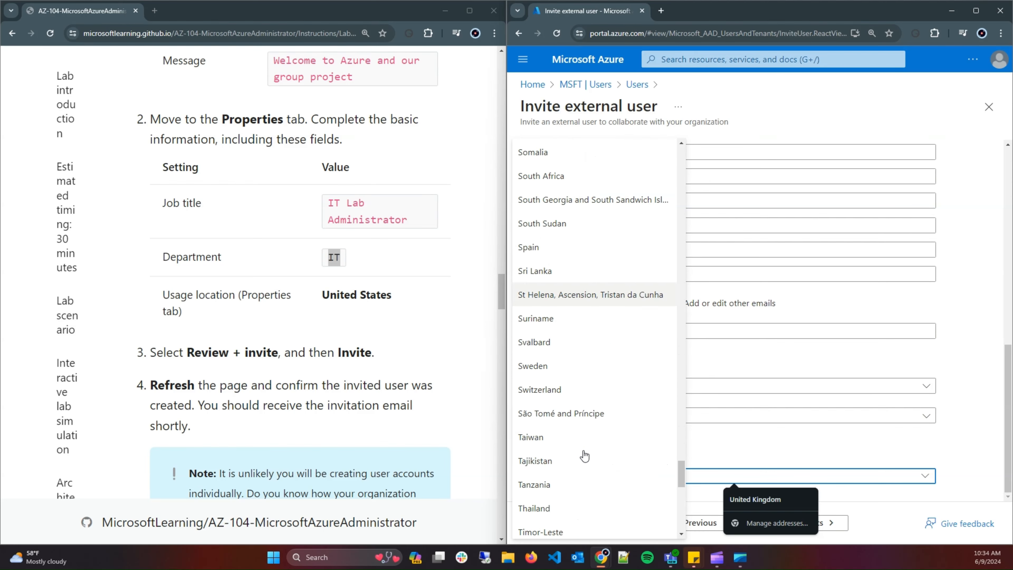
{"action": "scroll", "coordinate": [585, 455], "scroll_direction": "down", "scroll_amount": 2}
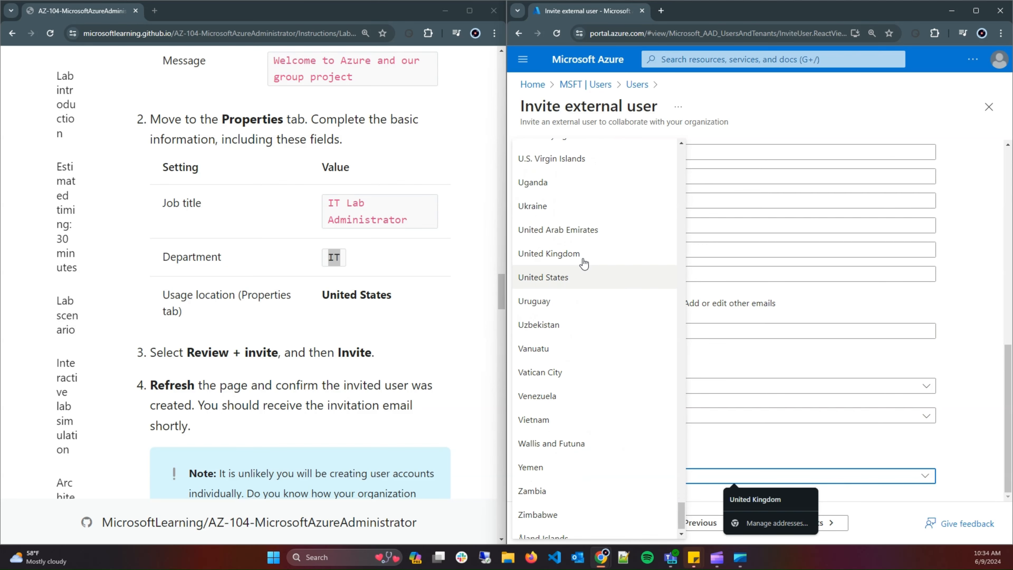
{"action": "left_click", "coordinate": [589, 276]}
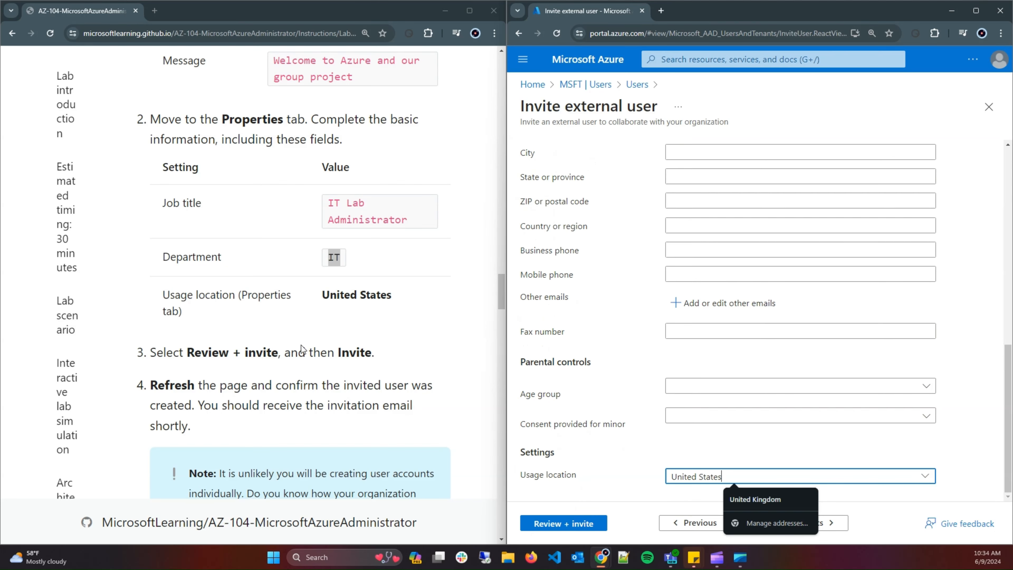
{"action": "left_click", "coordinate": [592, 526]}
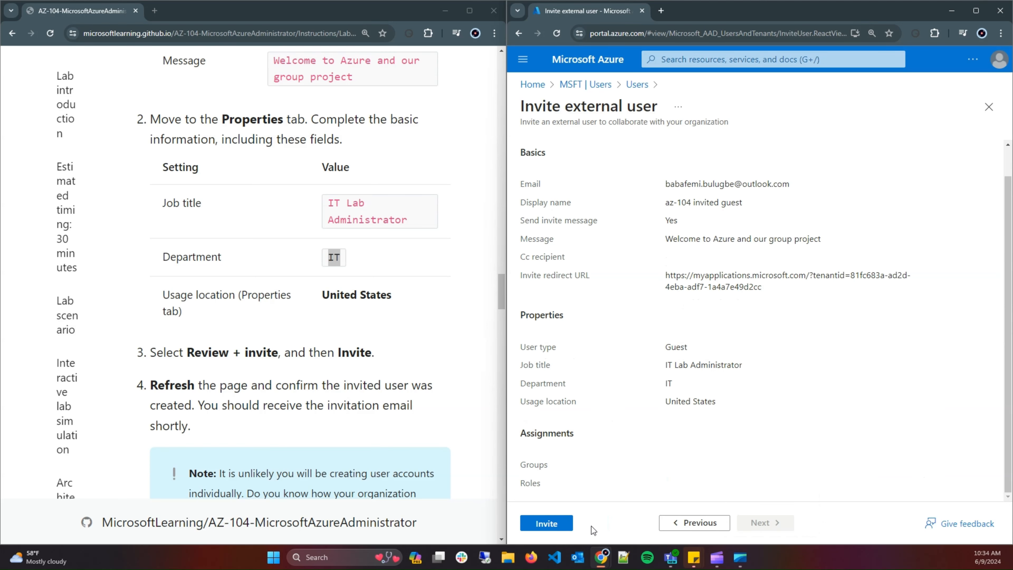
Send the invitation to az-104 invited guest.
{"action": "left_click", "coordinate": [552, 526]}
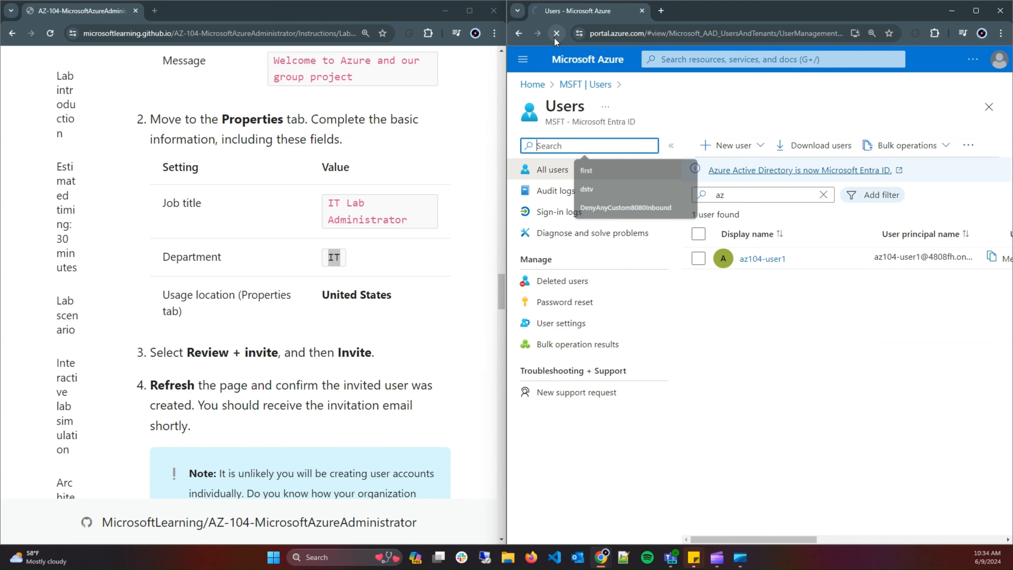
Reload the Users list, search for 'az', and open az-104 invited guest's profile.
{"action": "left_click", "coordinate": [555, 37]}
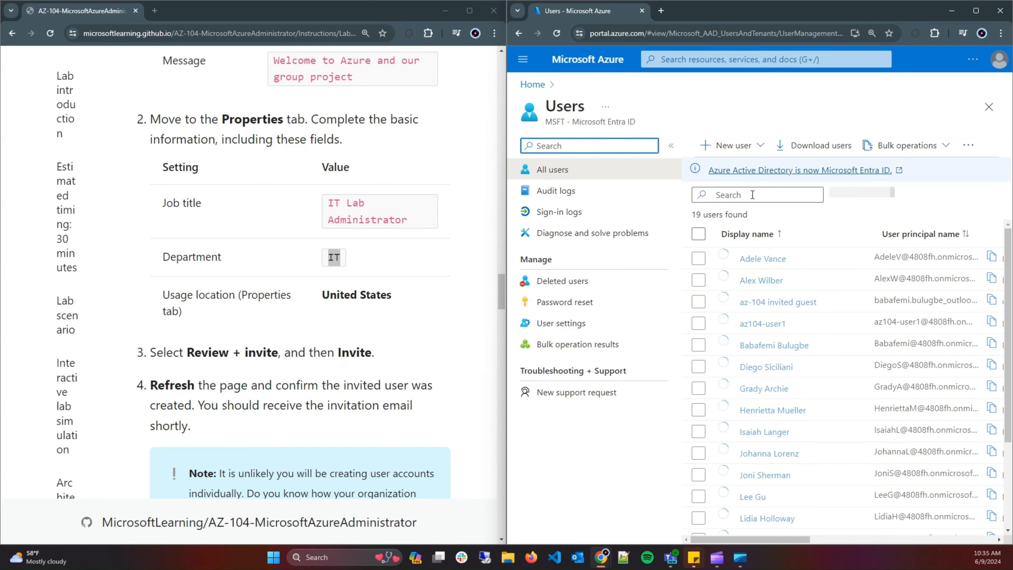
{"action": "left_click", "coordinate": [751, 194]}
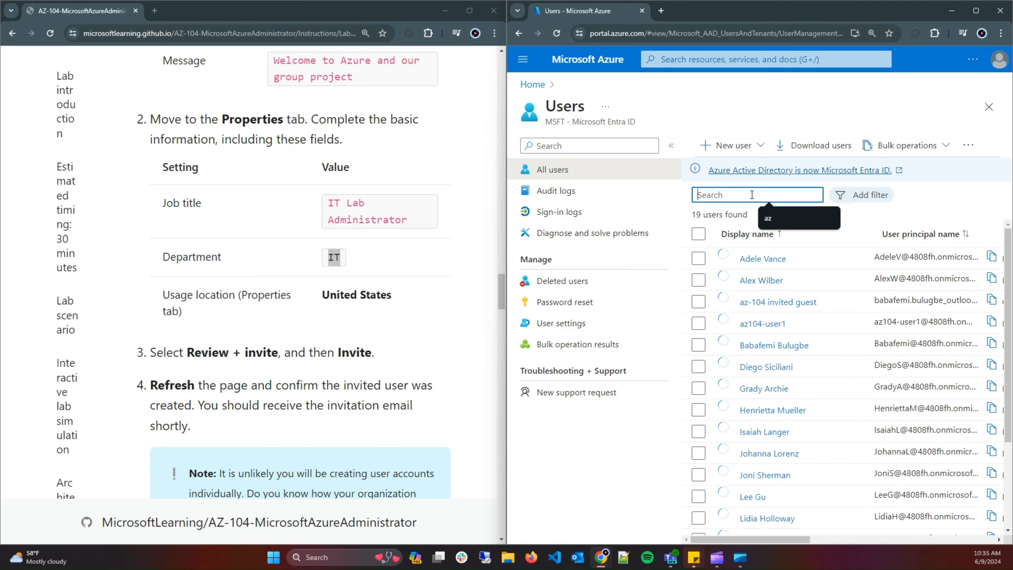
{"action": "type", "text": "az"}
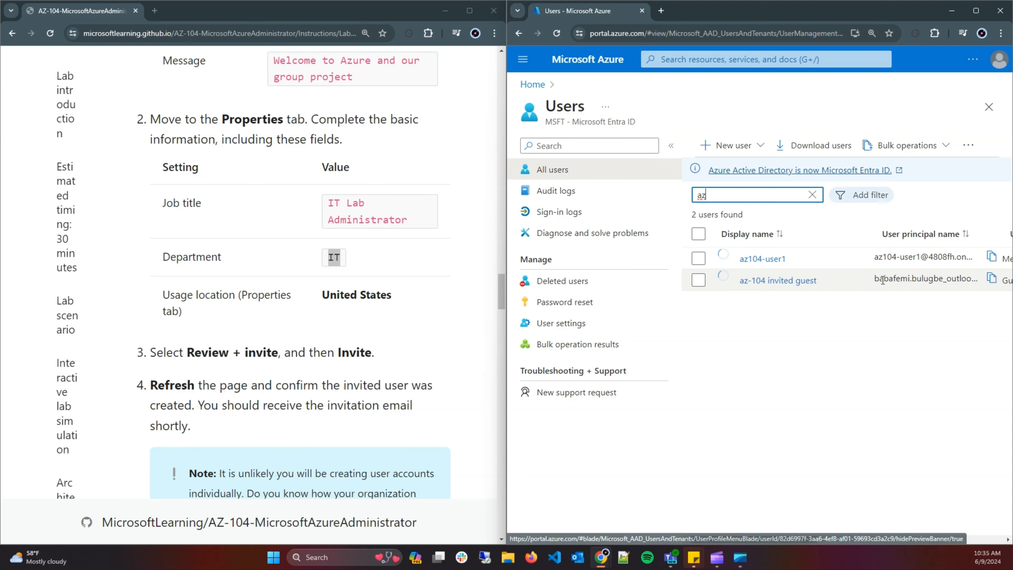
{"action": "left_click", "coordinate": [774, 281]}
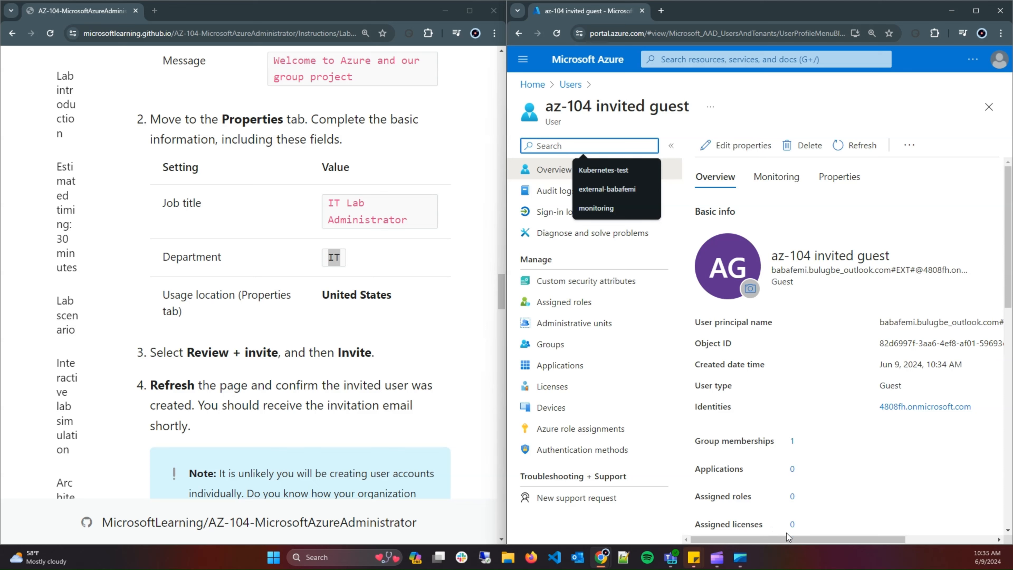
Resend the guest's invitation and copy the redemption URL; status stays PendingAcceptance.
{"action": "left_click_drag", "start_coordinate": [787, 536], "coordinate": [789, 480]}
{"action": "scroll", "coordinate": [868, 339], "scroll_direction": "down", "scroll_amount": 10}
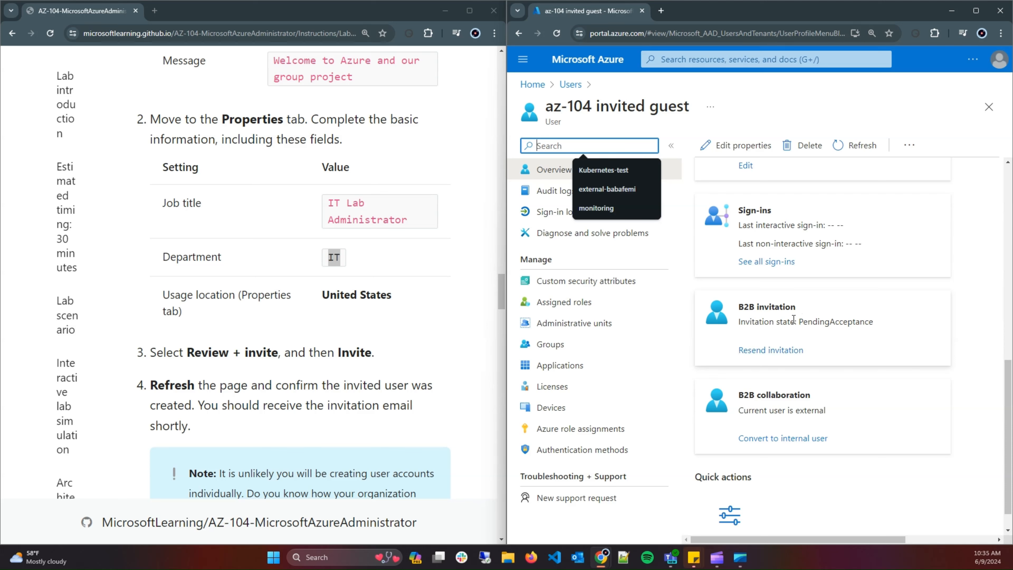
{"action": "left_click", "coordinate": [763, 351]}
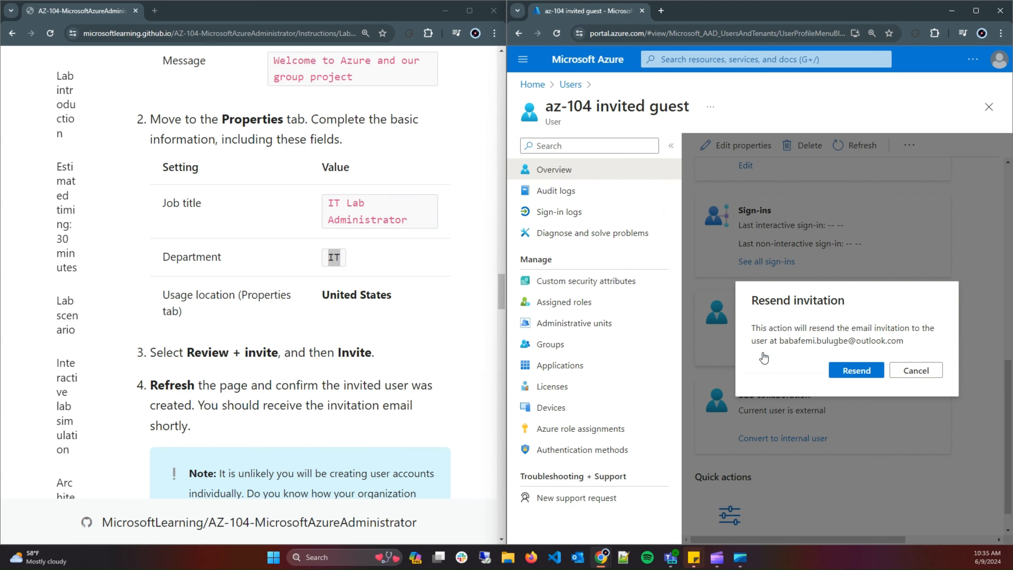
{"action": "left_click", "coordinate": [865, 379]}
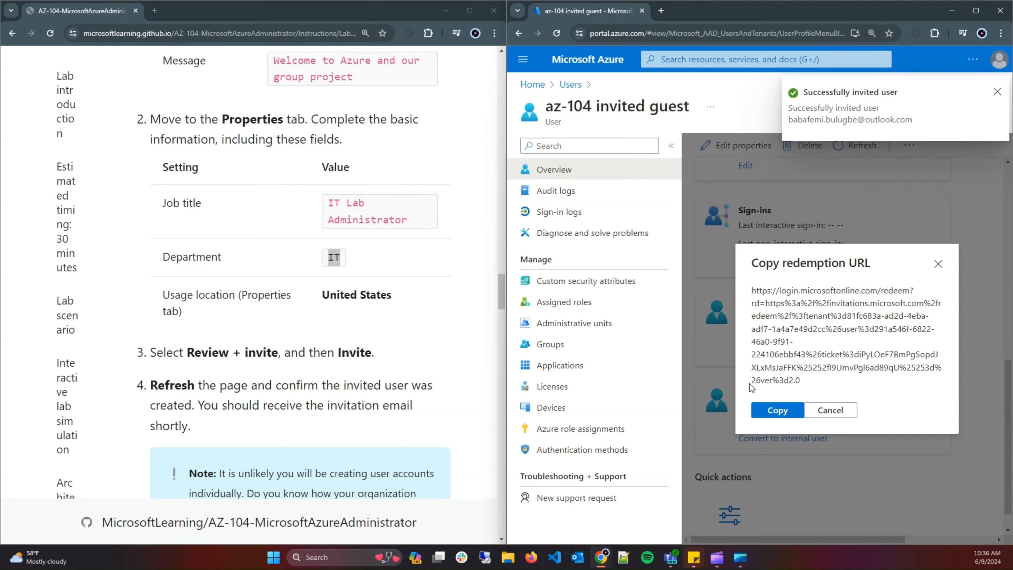
{"action": "left_click", "coordinate": [771, 413]}
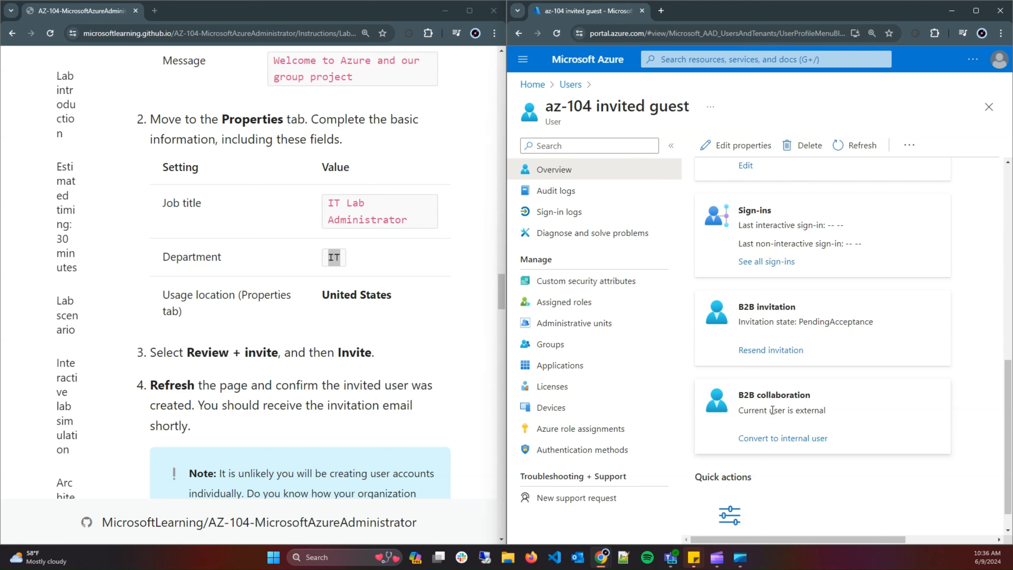
{"action": "scroll", "coordinate": [272, 316], "scroll_direction": "down", "scroll_amount": 5}
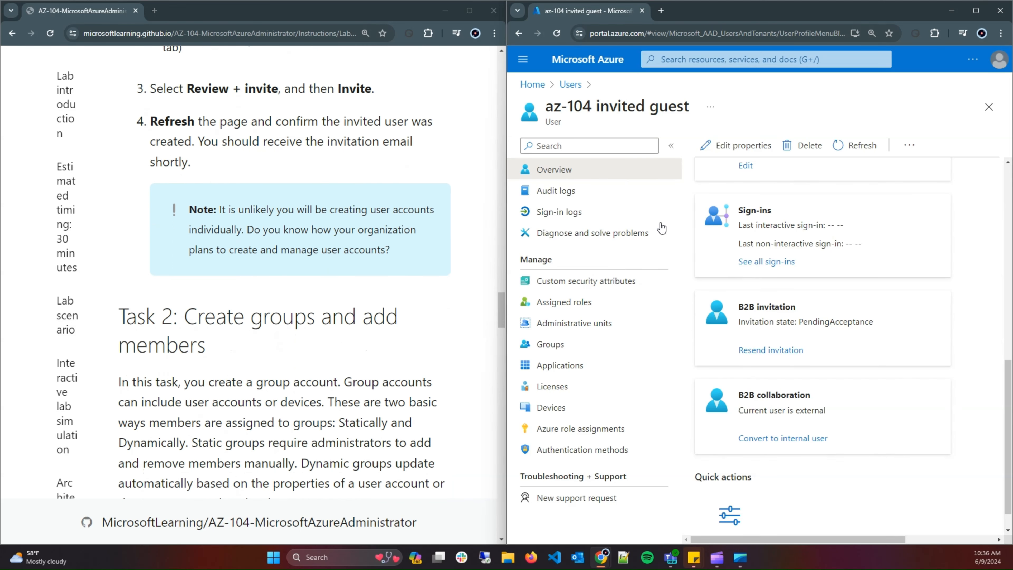
{"action": "scroll", "coordinate": [240, 319], "scroll_direction": "down", "scroll_amount": 4}
{"action": "scroll", "coordinate": [239, 319], "scroll_direction": "up", "scroll_amount": 12}
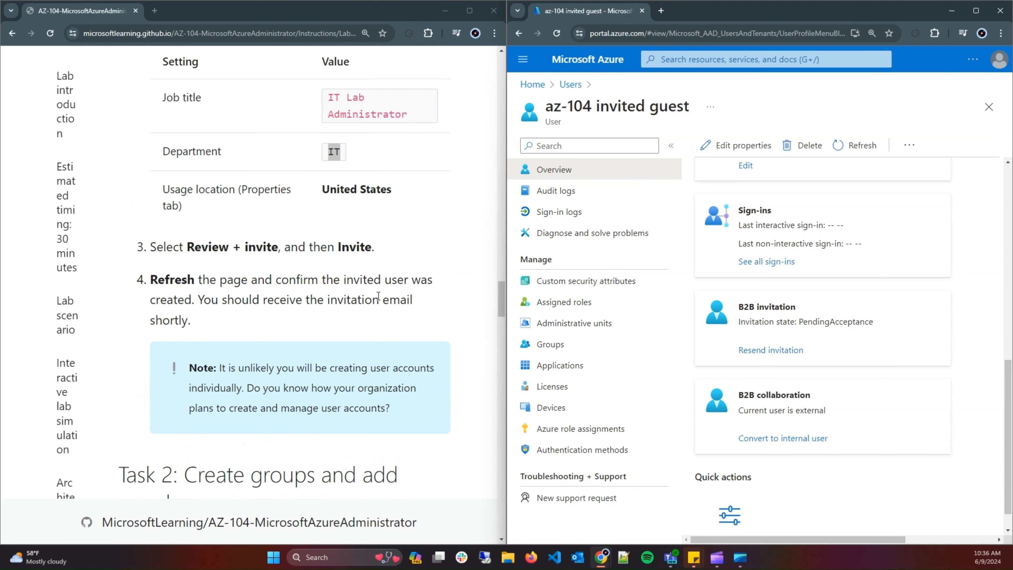
{"action": "scroll", "coordinate": [385, 339], "scroll_direction": "down", "scroll_amount": 4}
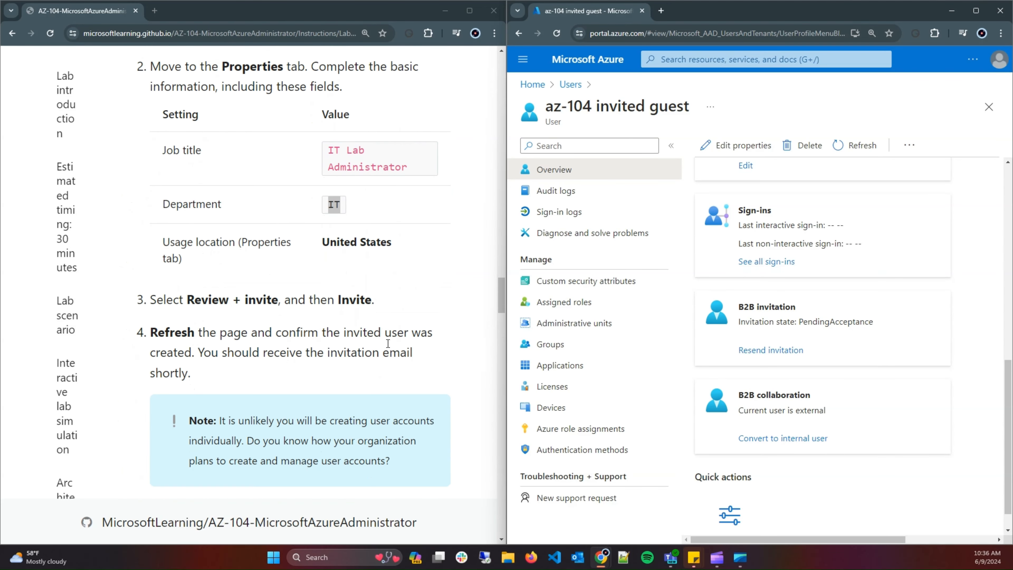